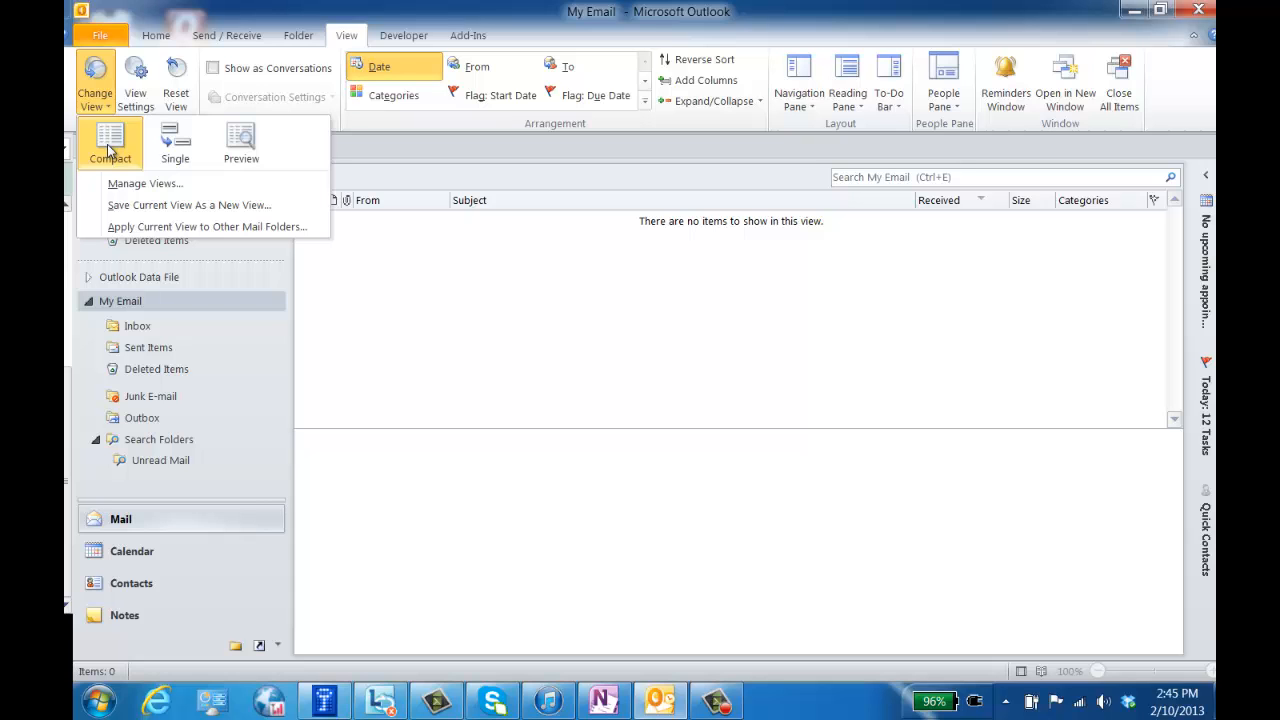
Step: Modify the Compact view of the My Email folder by adding the Due Date column and placing it directly before From
left_click(174, 185)
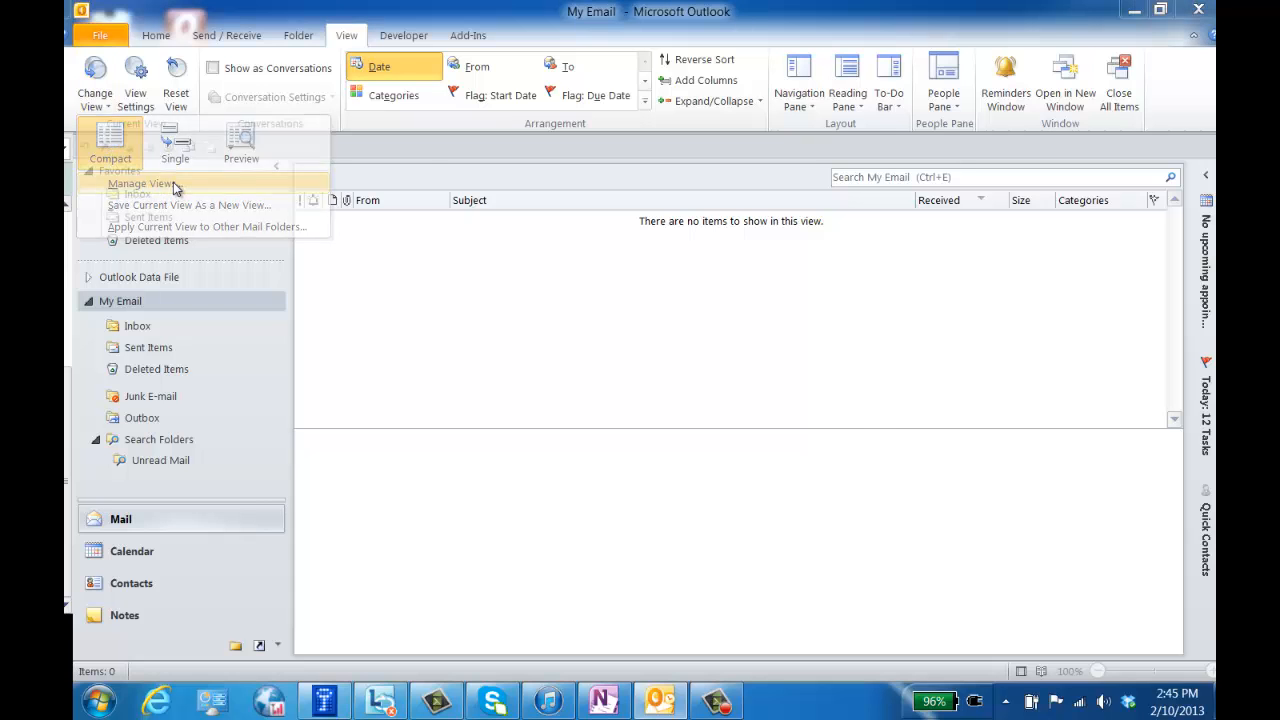
left_click(489, 222)
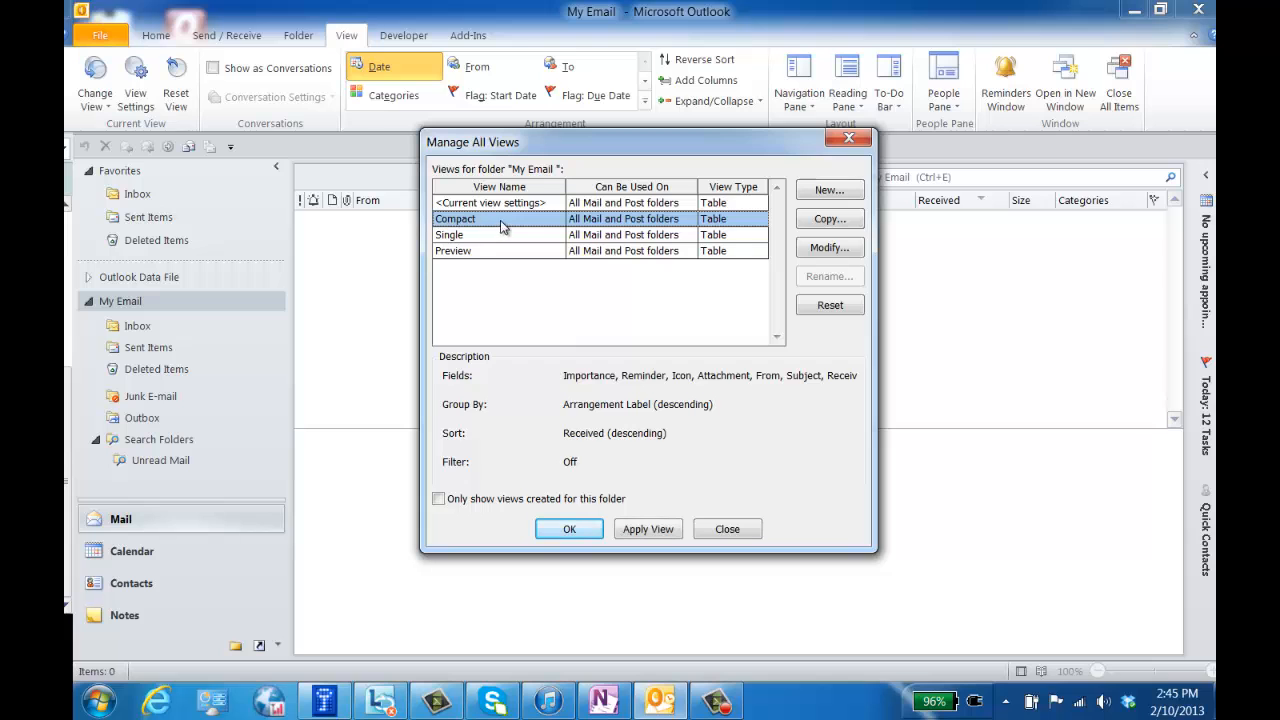
left_click(830, 248)
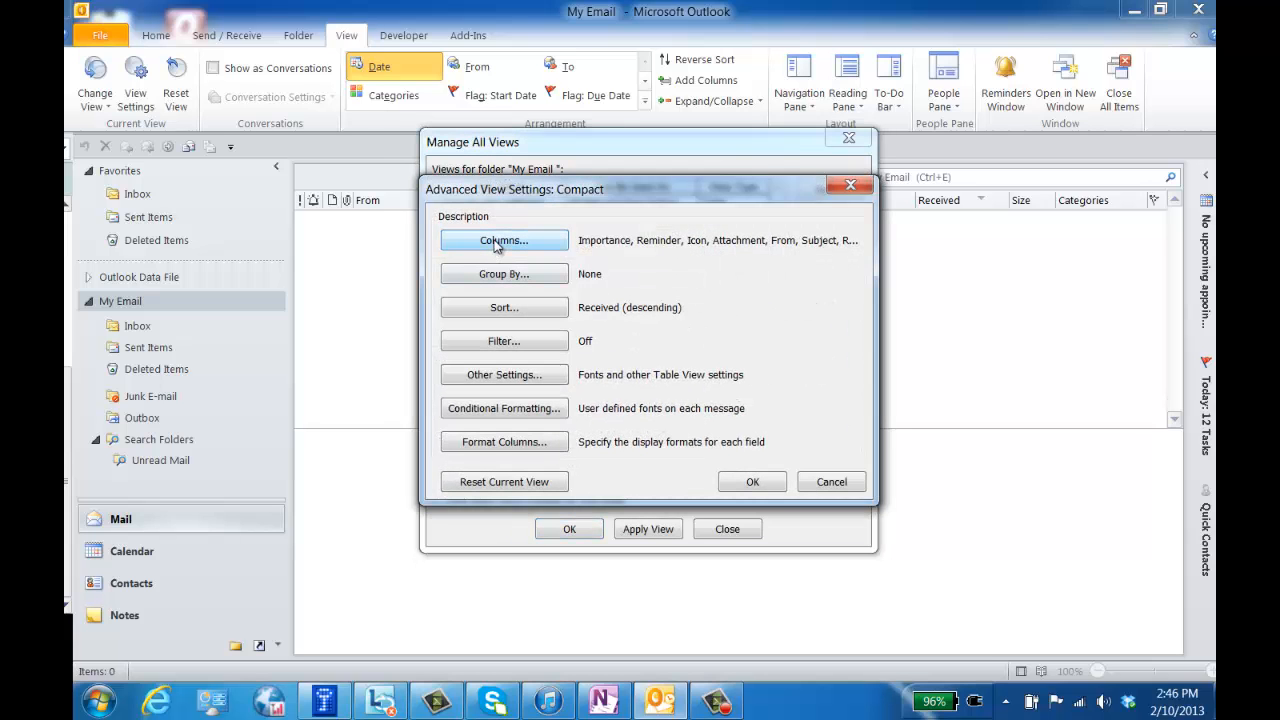
left_click(533, 246)
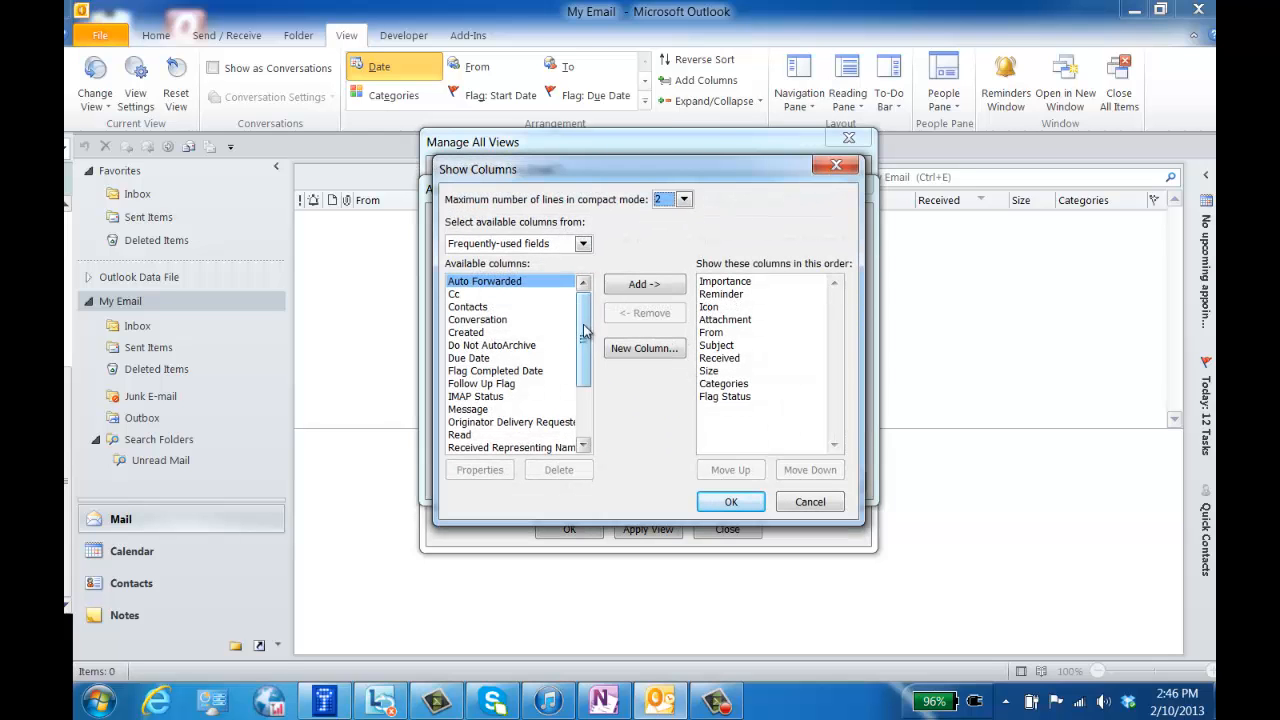
left_click(485, 360)
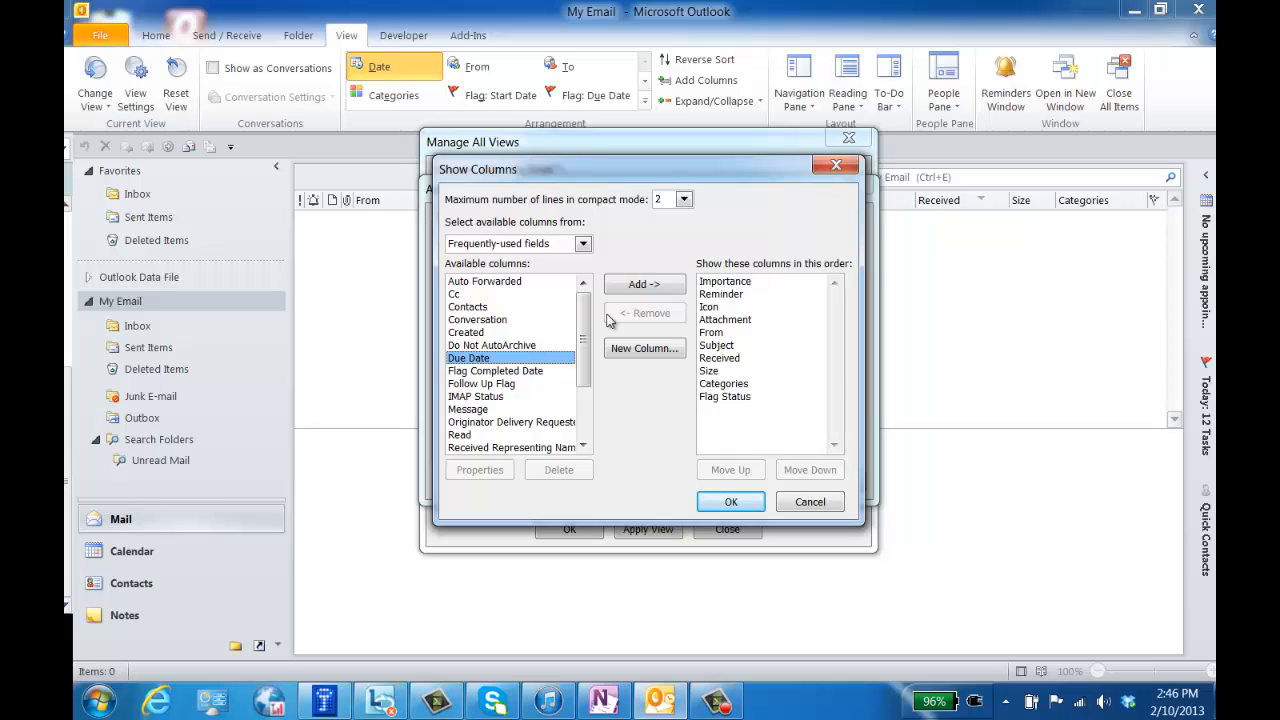
left_click(648, 284)
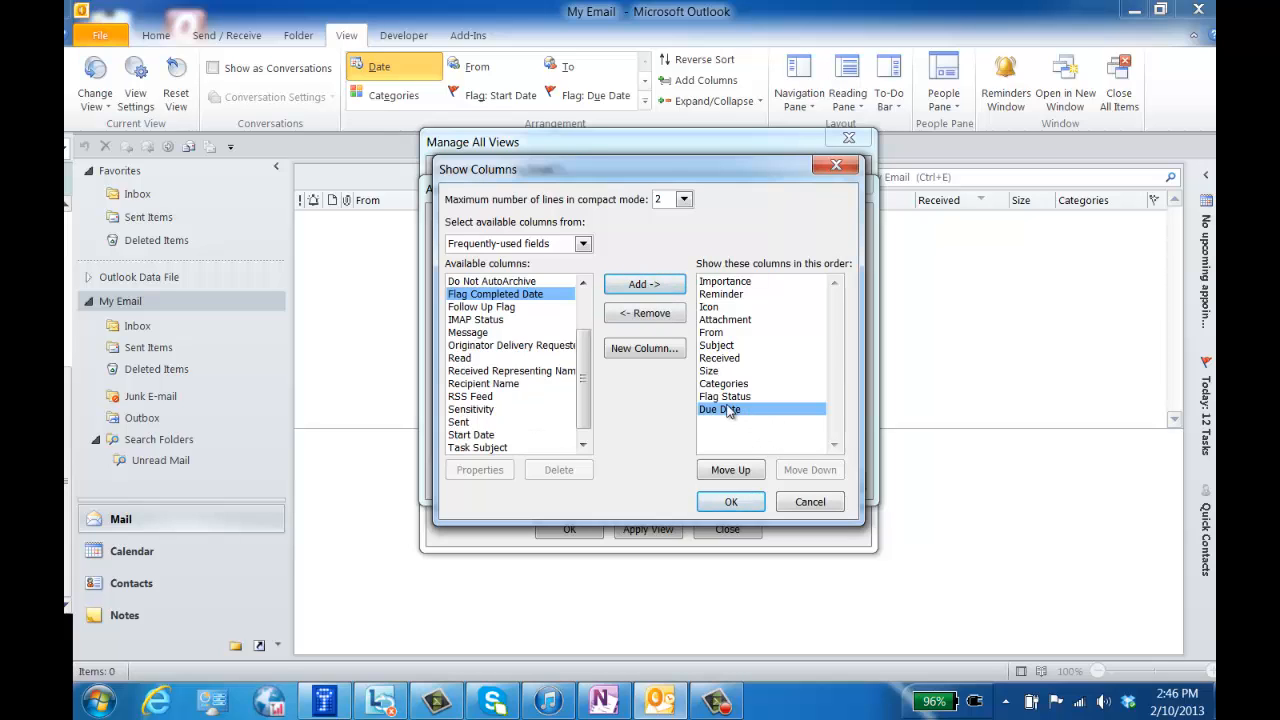
left_click_drag(732, 411, 731, 334)
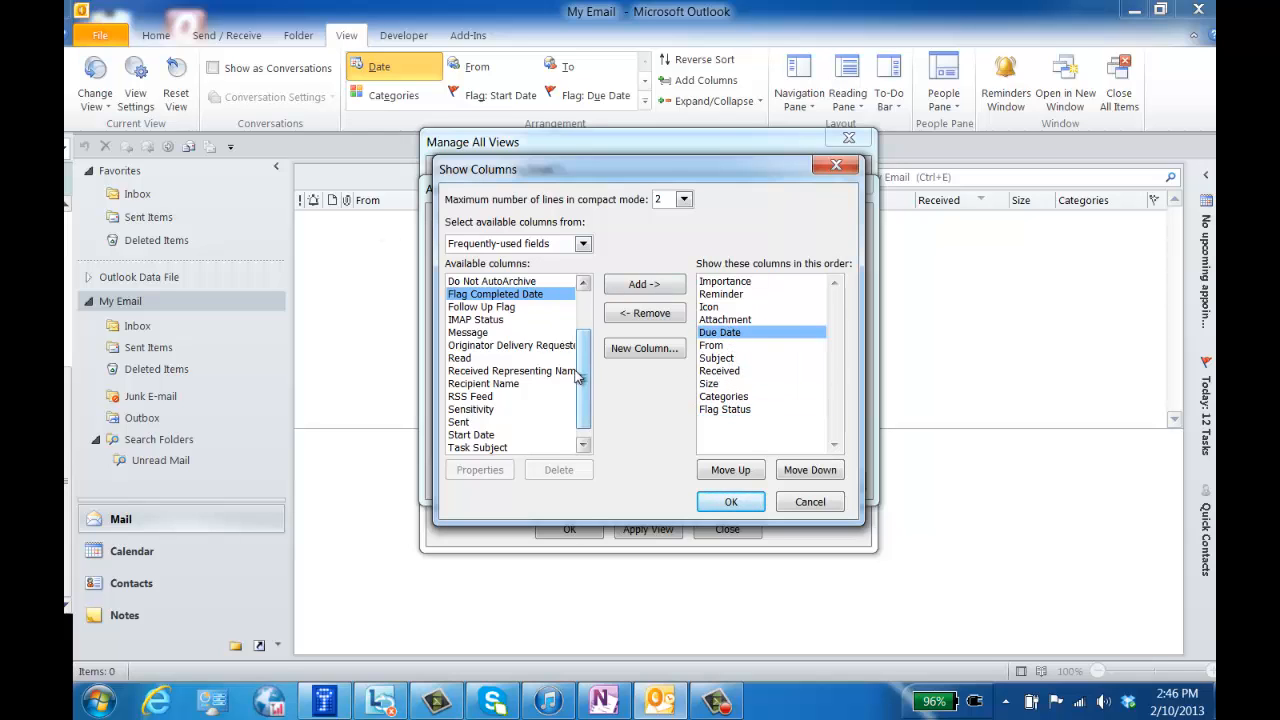
Step: Add the Contacts column to the Compact view and order the columns so Contacts and Categories directly follow Subject
left_click_drag(584, 378, 576, 336)
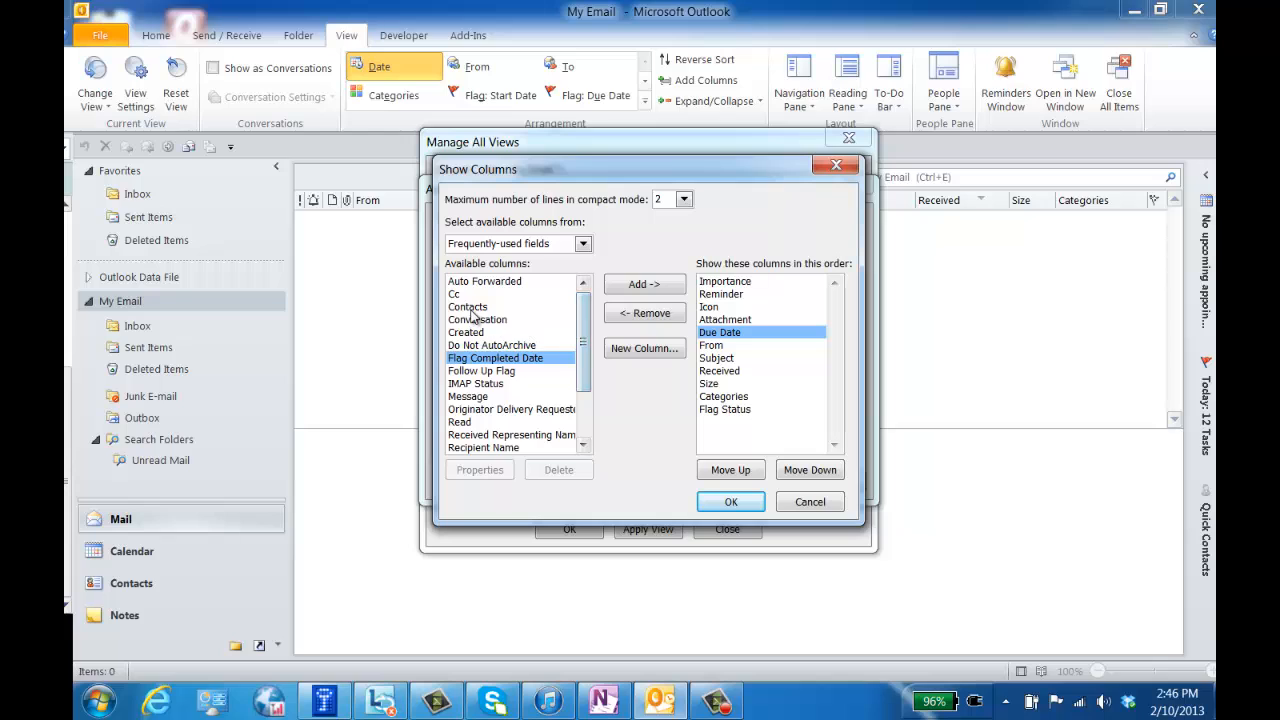
left_click(478, 308)
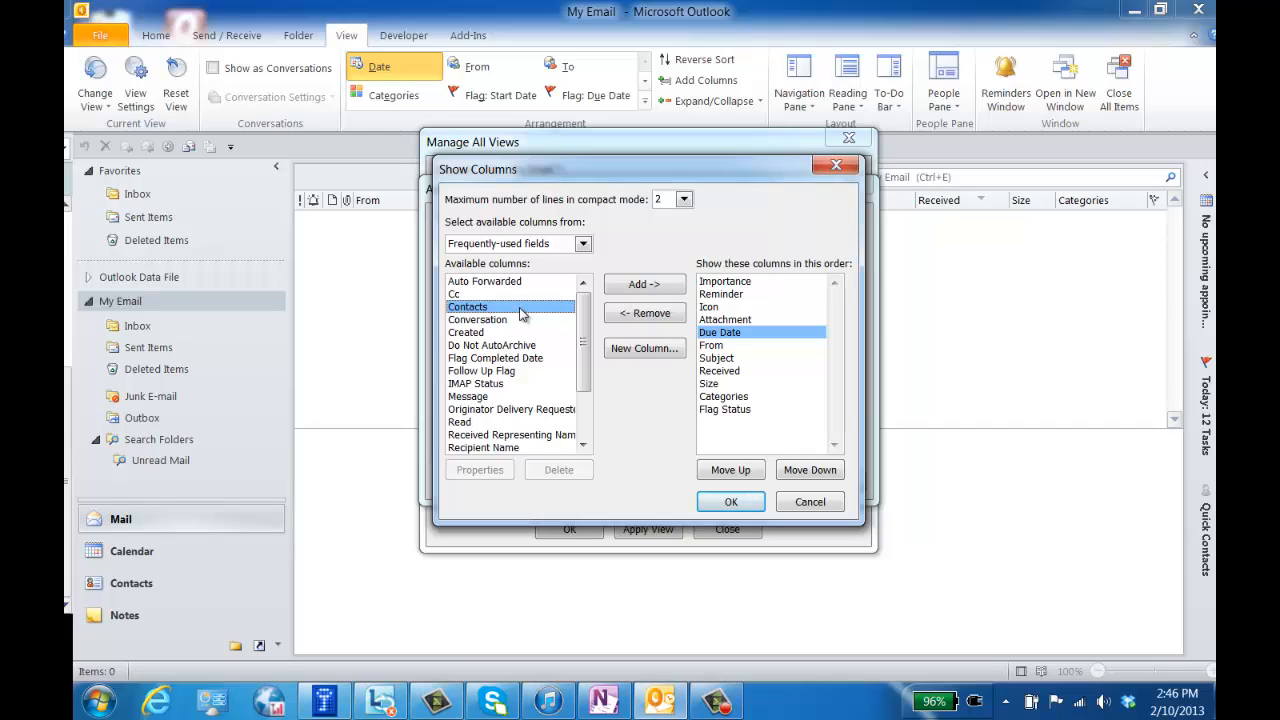
left_click(665, 285)
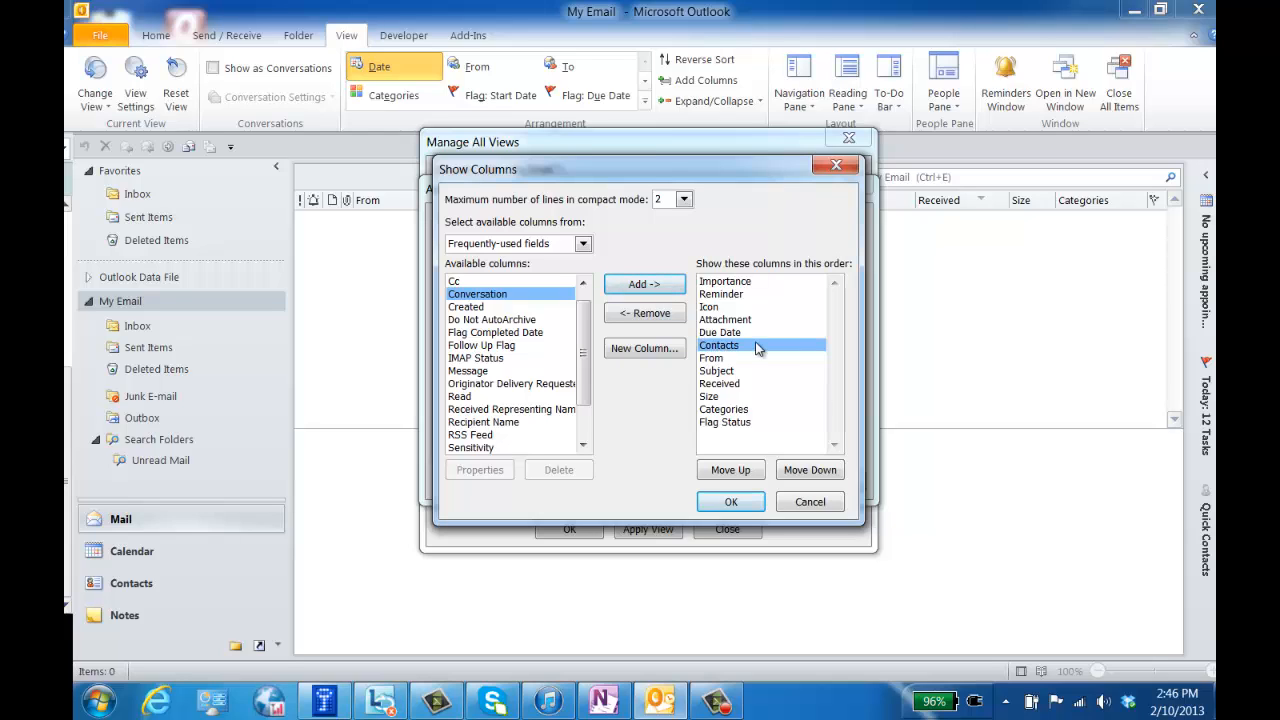
mouse_move(735, 350)
left_mouse_down()
mouse_move(734, 408)
mouse_move(733, 381)
left_mouse_up()
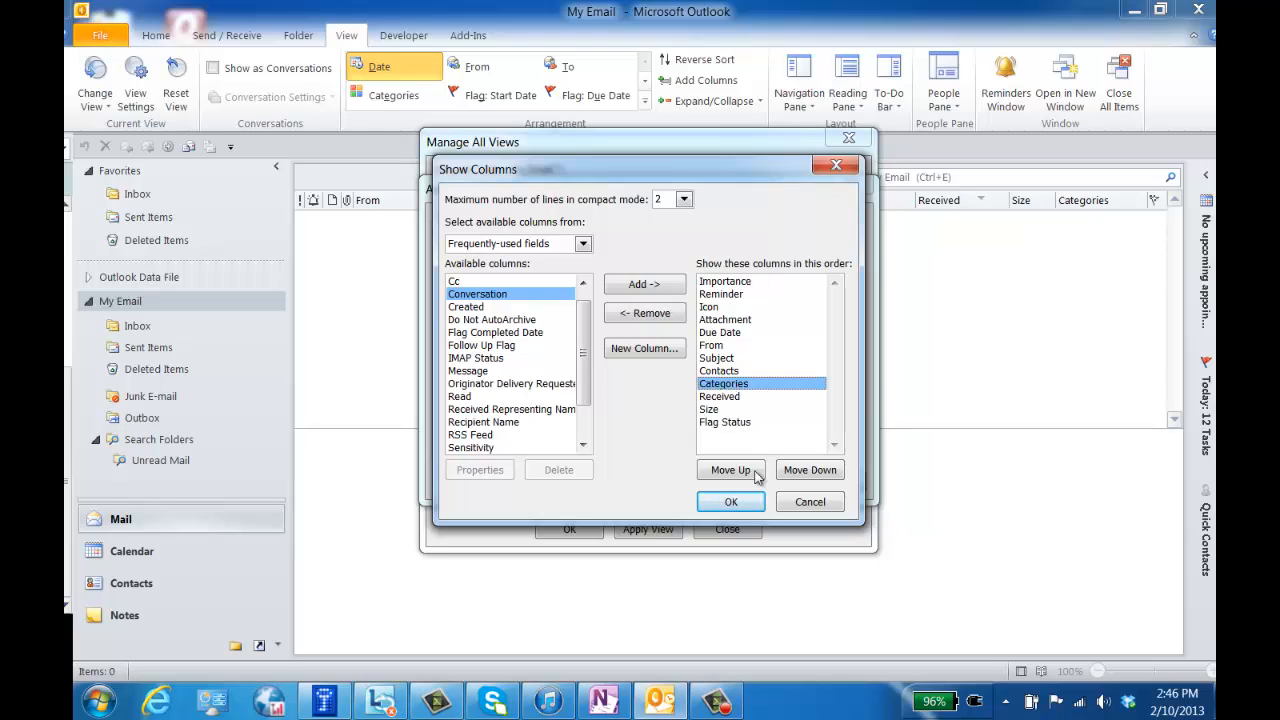
left_click(731, 502)
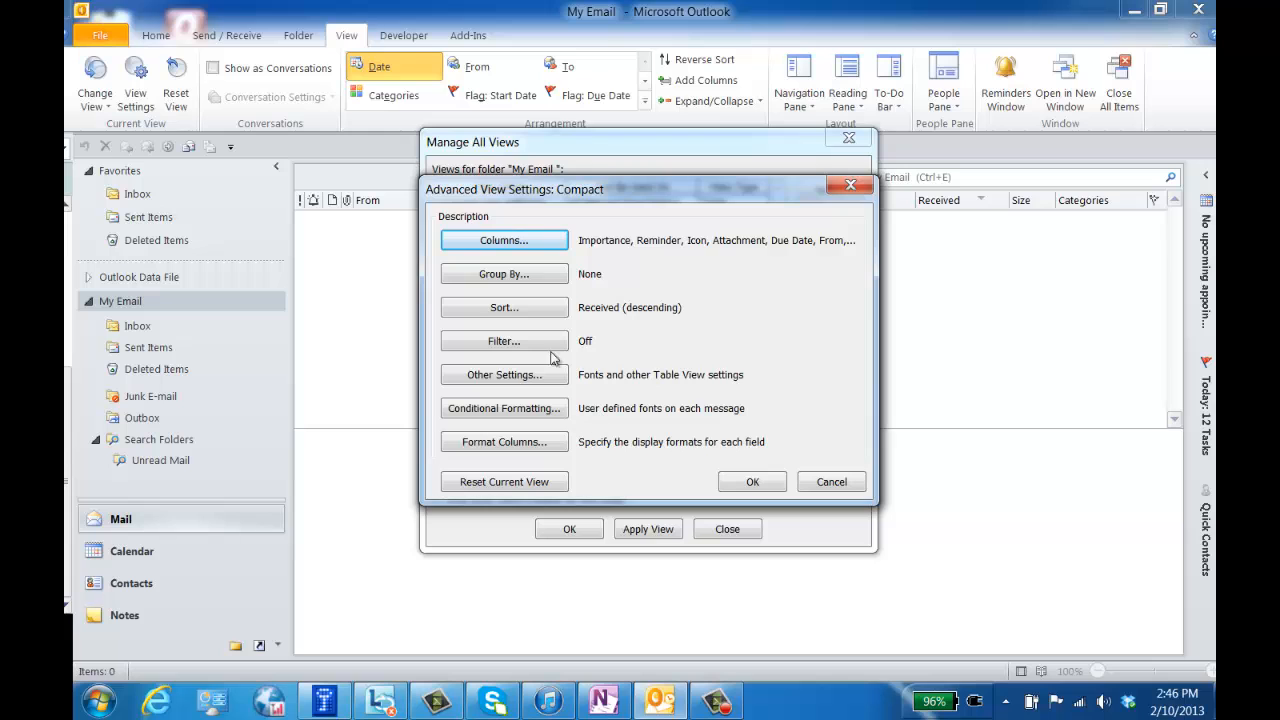
Step: Change the Contacts column's label to "Next Action" and apply the modified Compact view
left_click(524, 446)
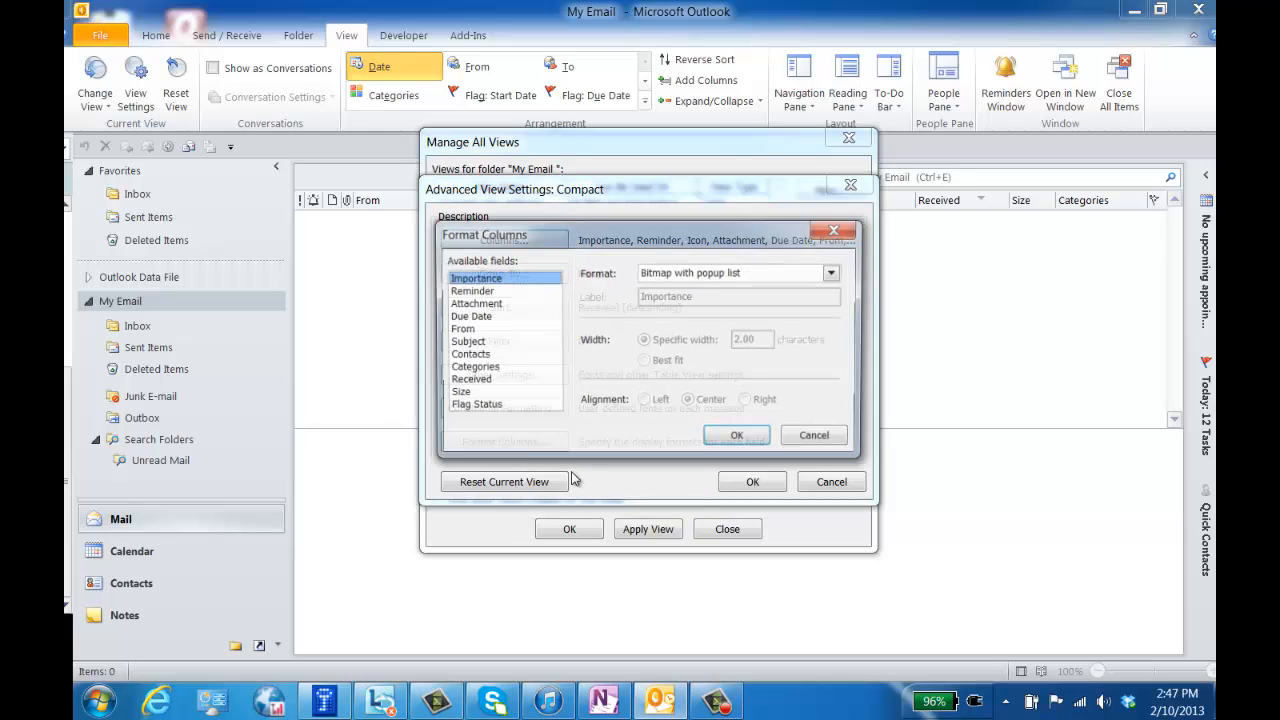
left_click(482, 356)
left_click_drag(703, 297, 566, 308)
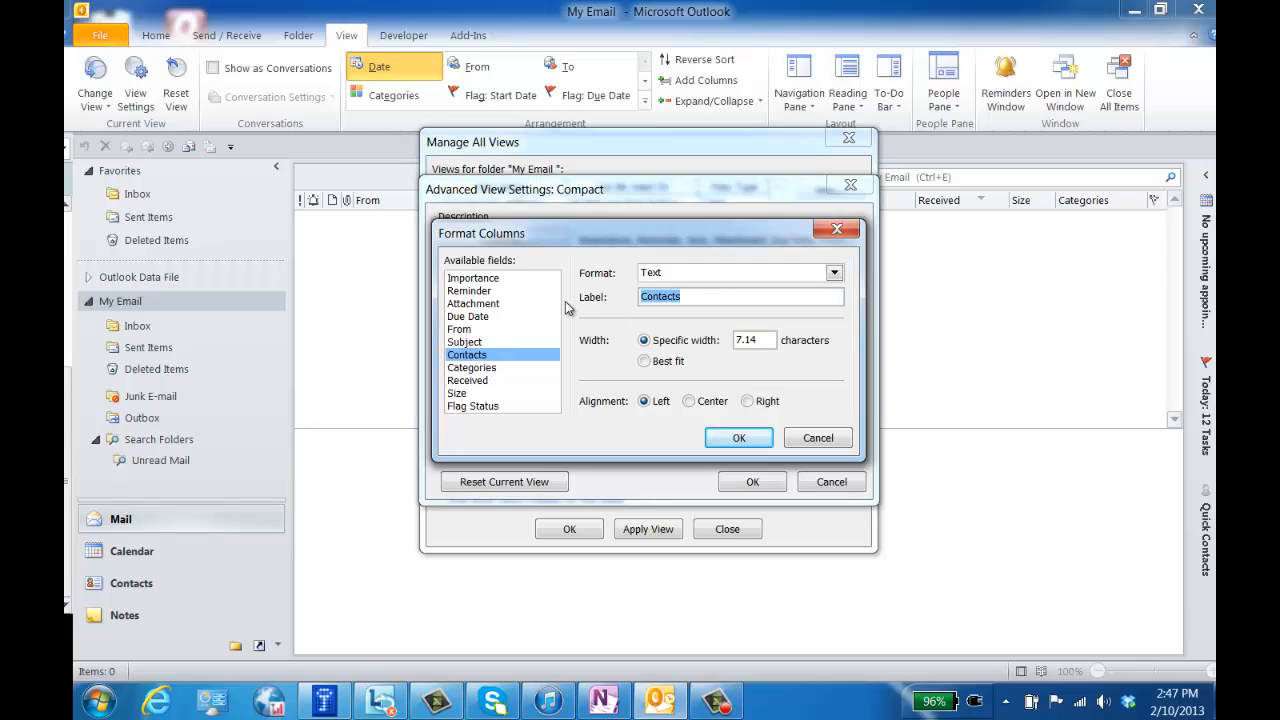
type("Next Action")
left_click(739, 438)
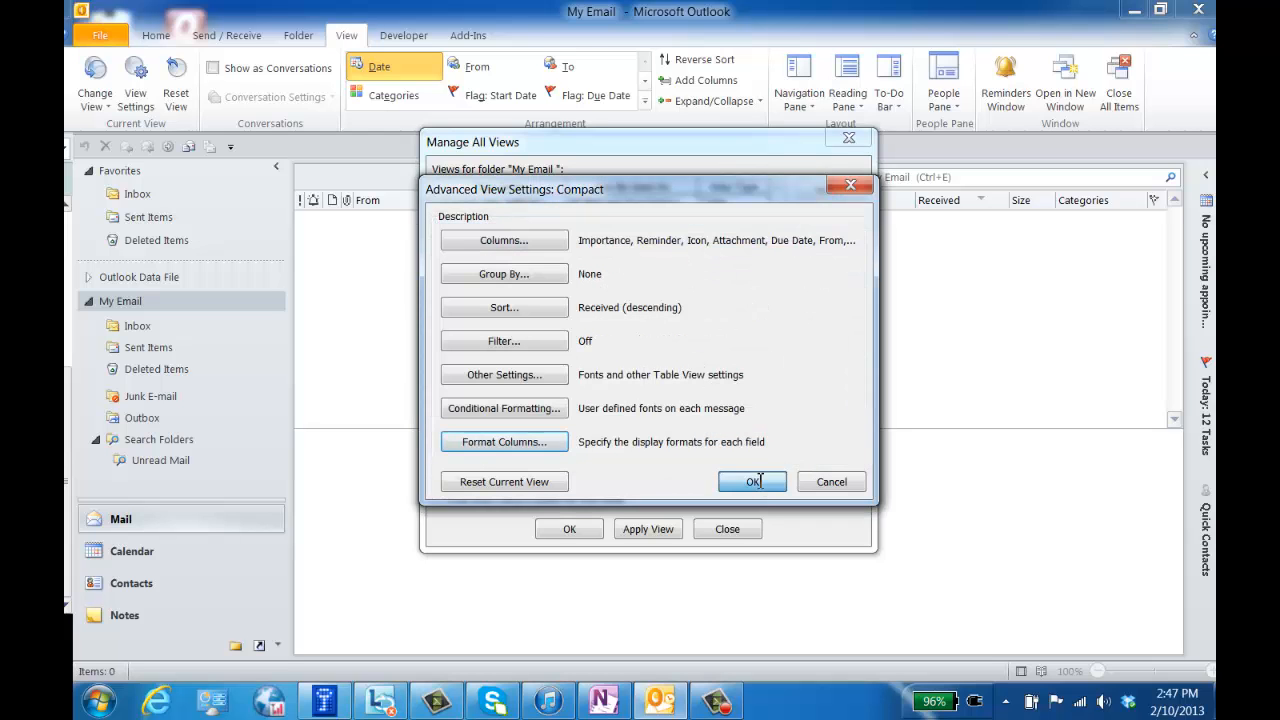
left_click(762, 482)
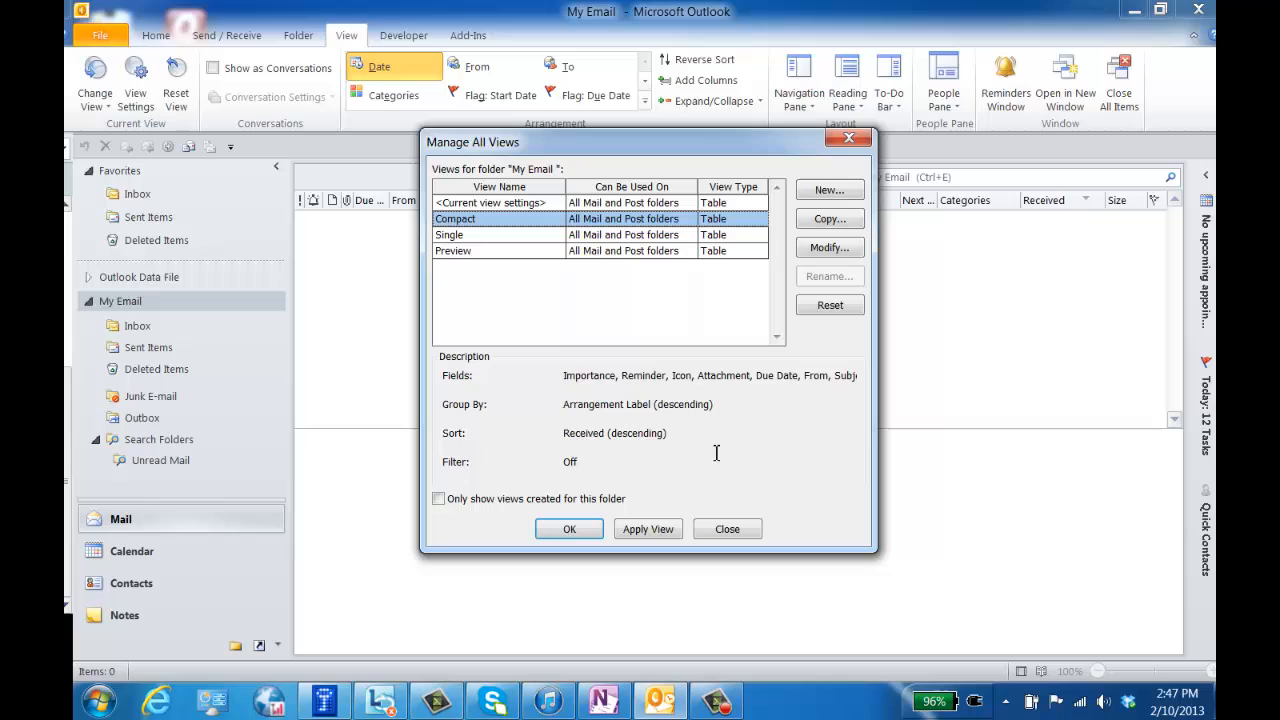
left_click(655, 531)
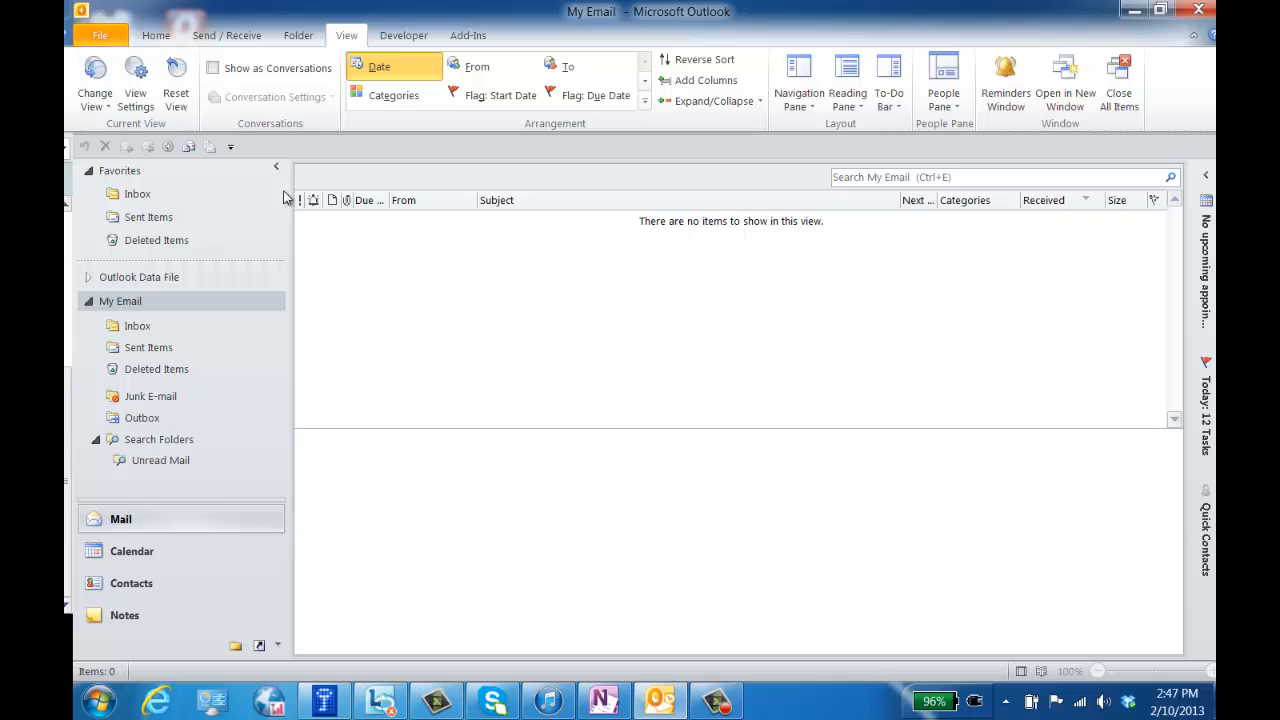
Step: Apply the current view to My Email and its subfolders, and widen the Next Action column to fit its full heading
left_click(95, 112)
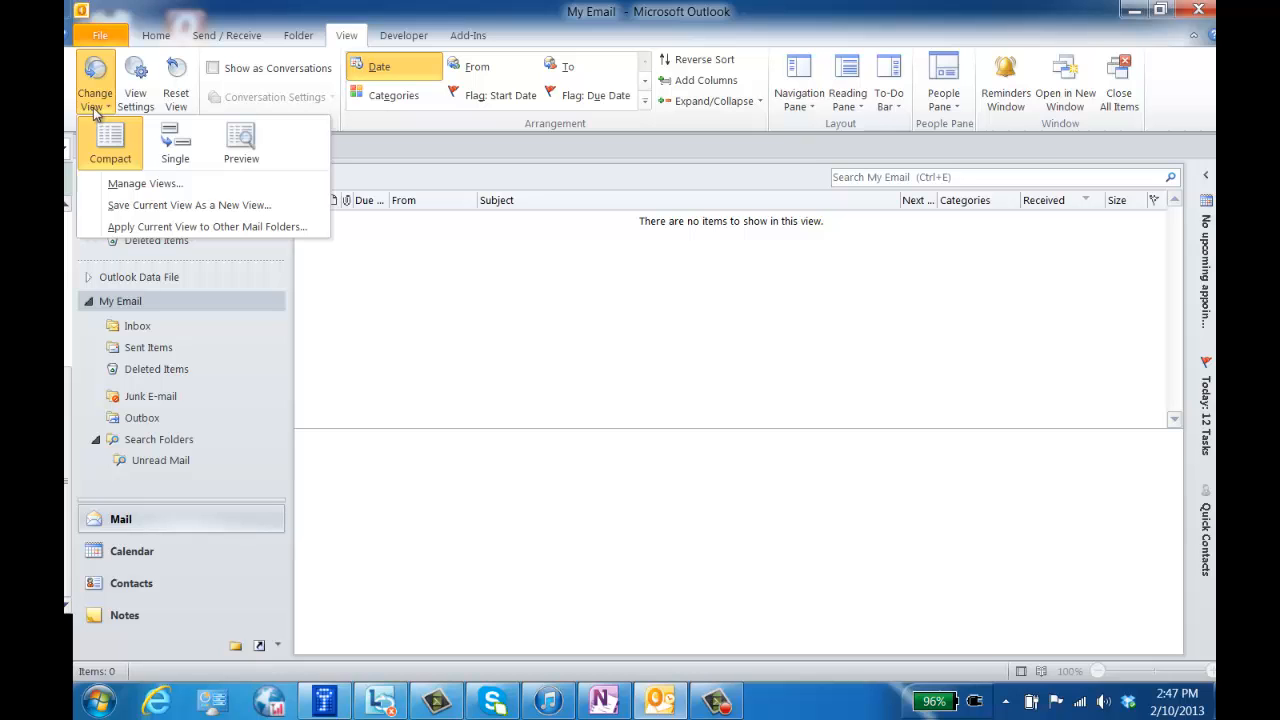
left_click(265, 249)
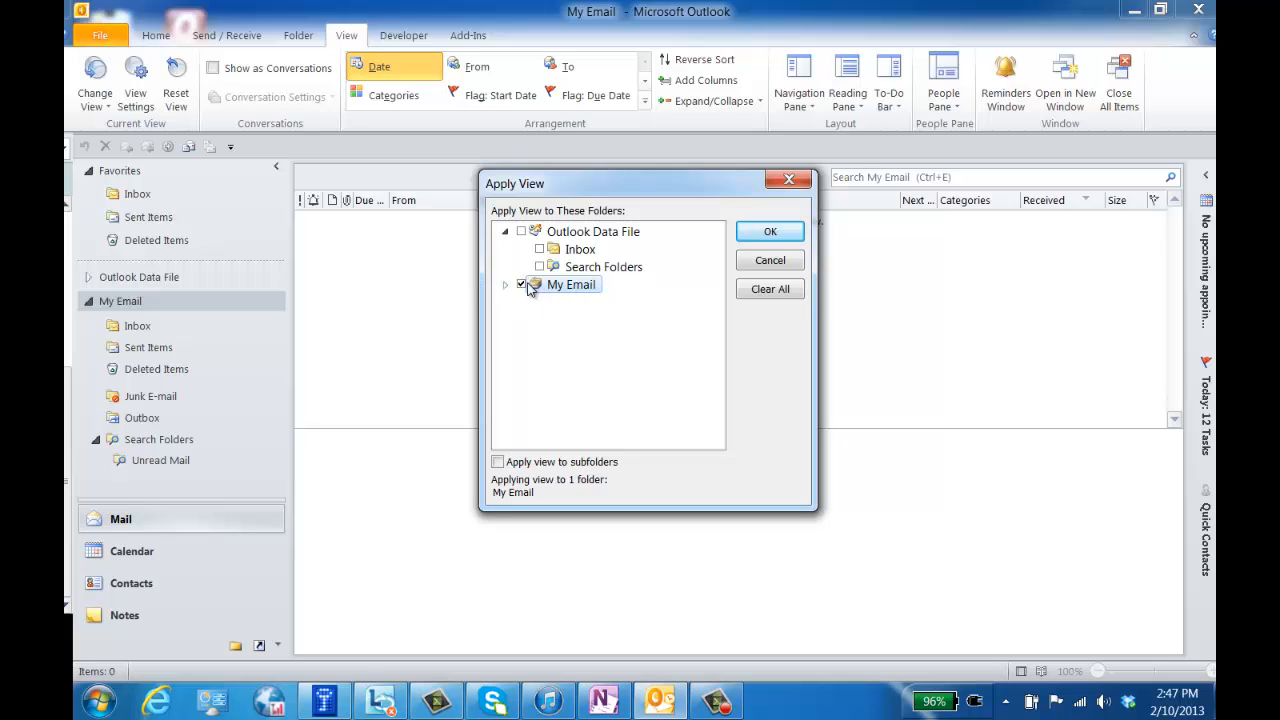
left_click(498, 462)
left_click(770, 234)
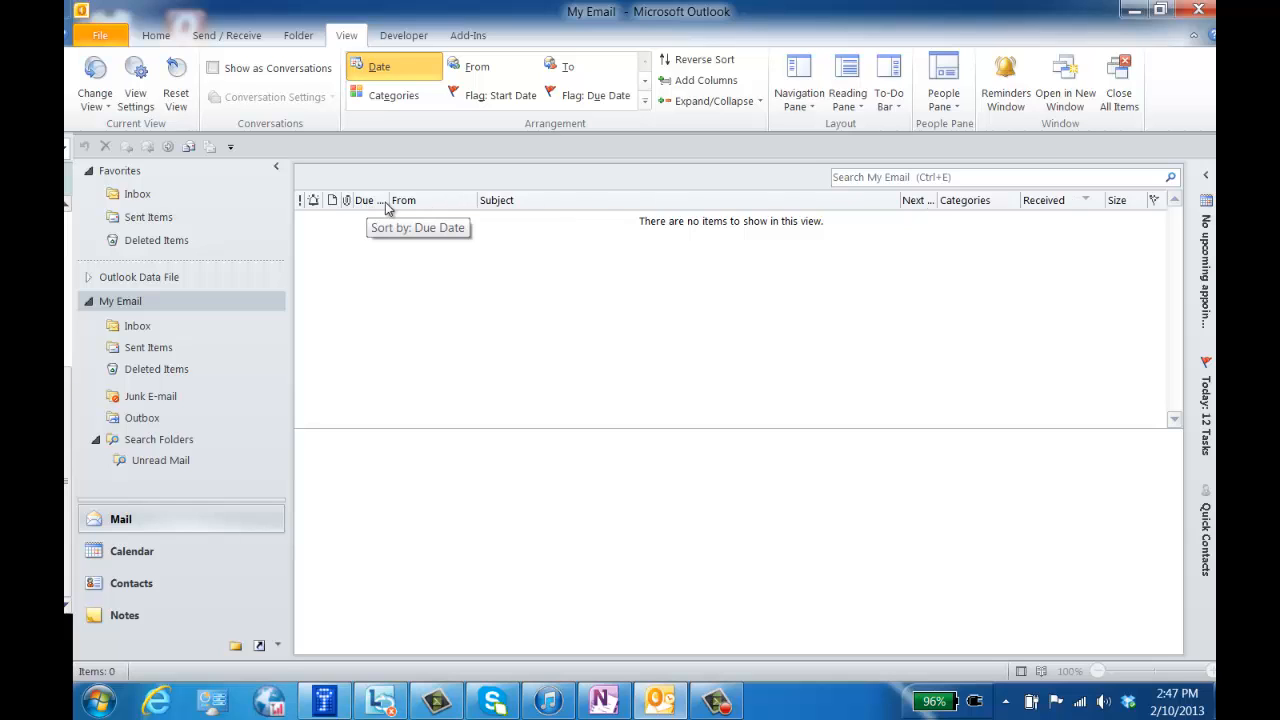
left_click_drag(936, 205, 979, 204)
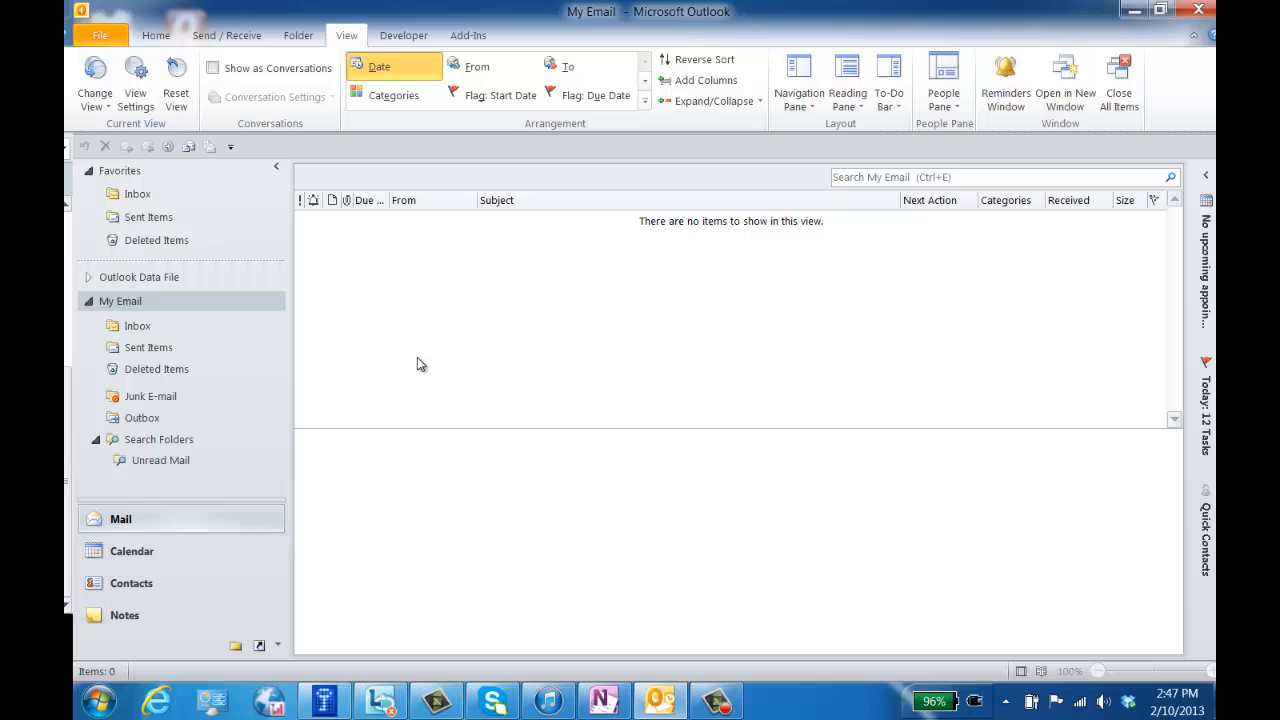
Step: Start a new custom search folder under My Email and name it "!CYD"
right_click(165, 445)
left_click(252, 450)
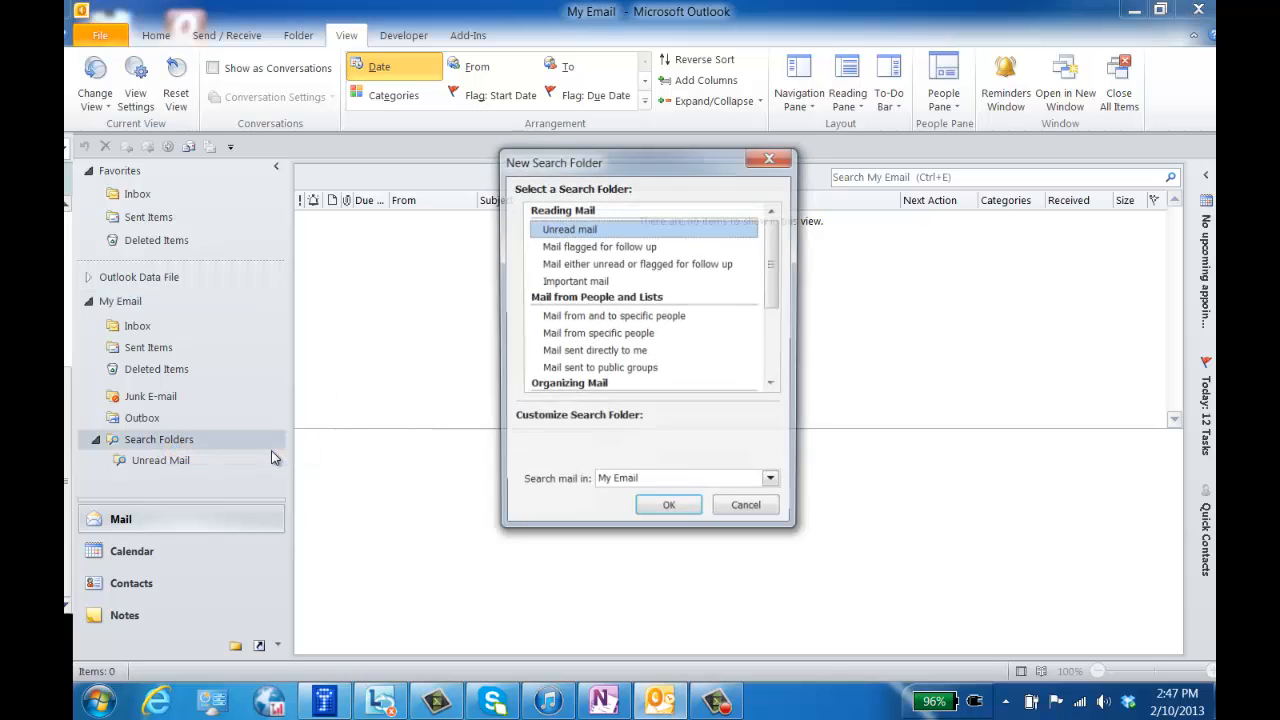
left_click_drag(771, 251, 763, 352)
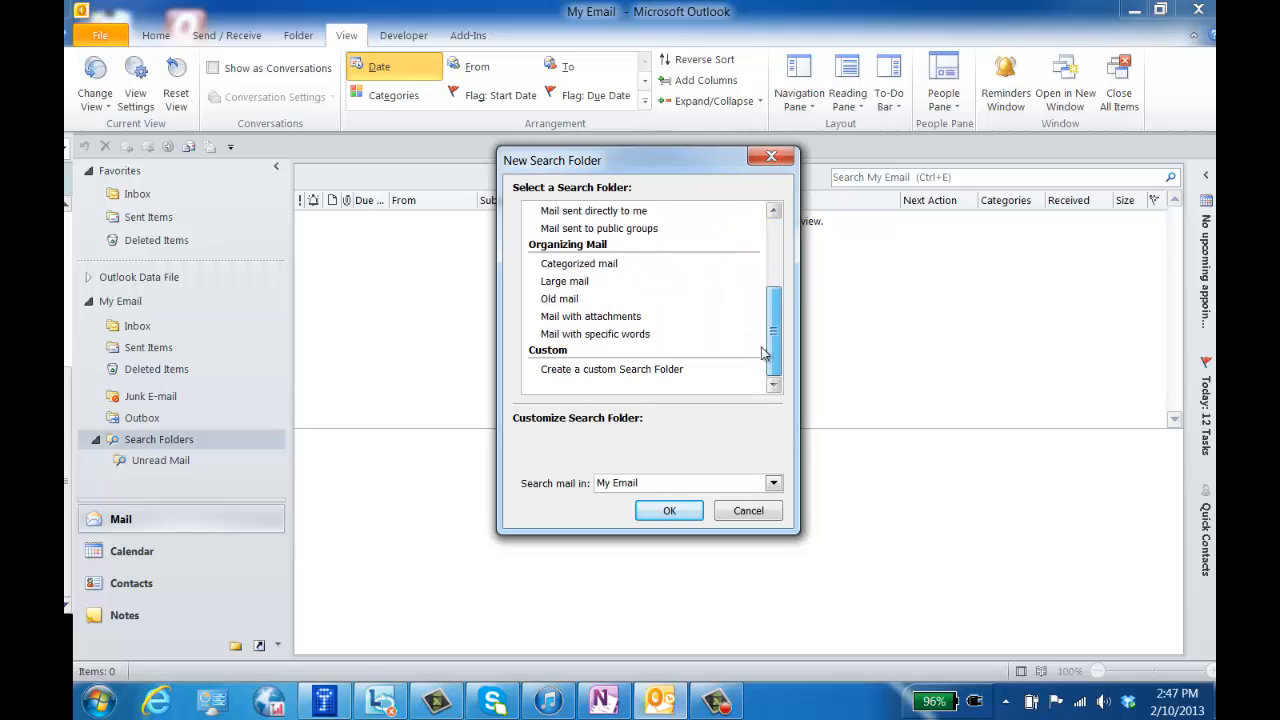
left_click(682, 375)
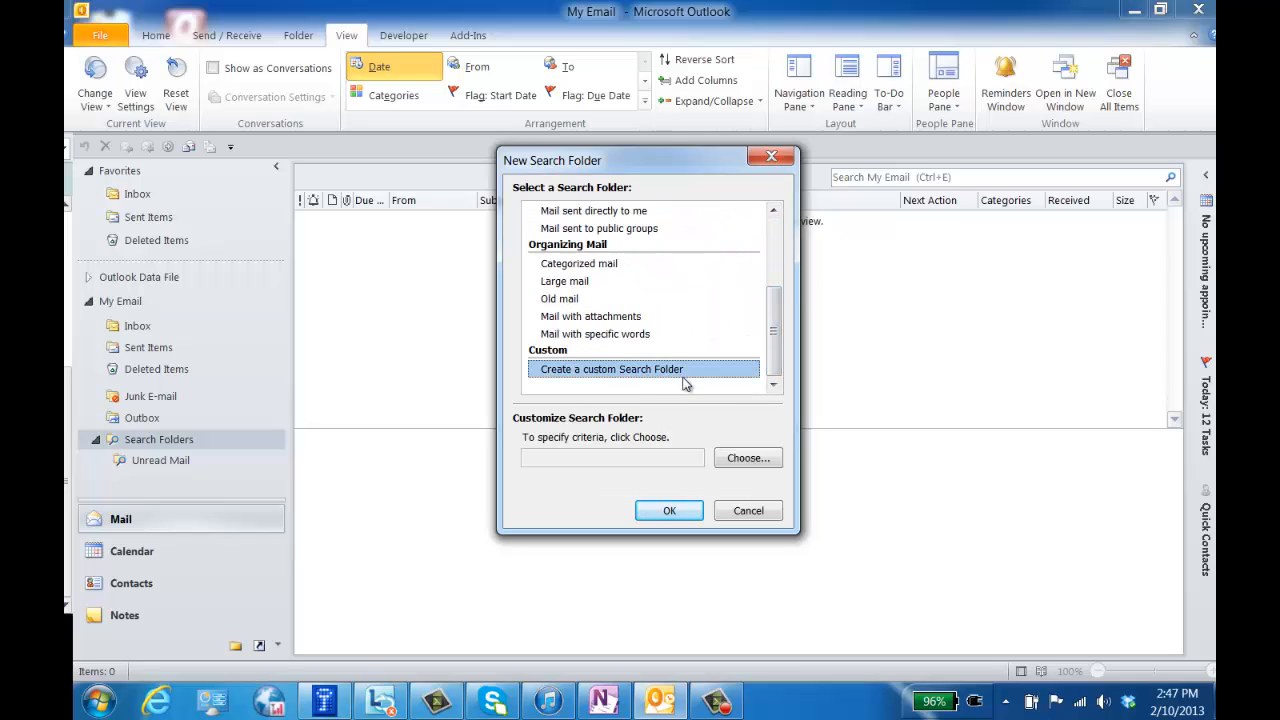
left_click(757, 462)
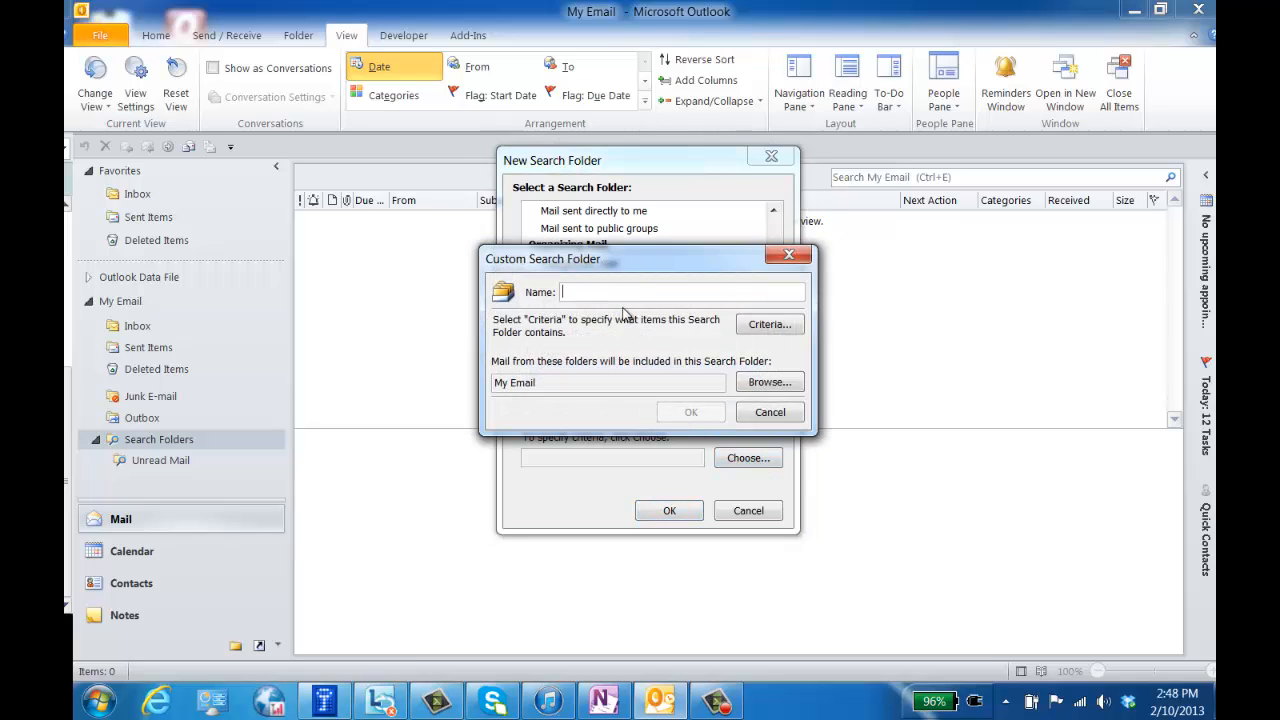
type("I")
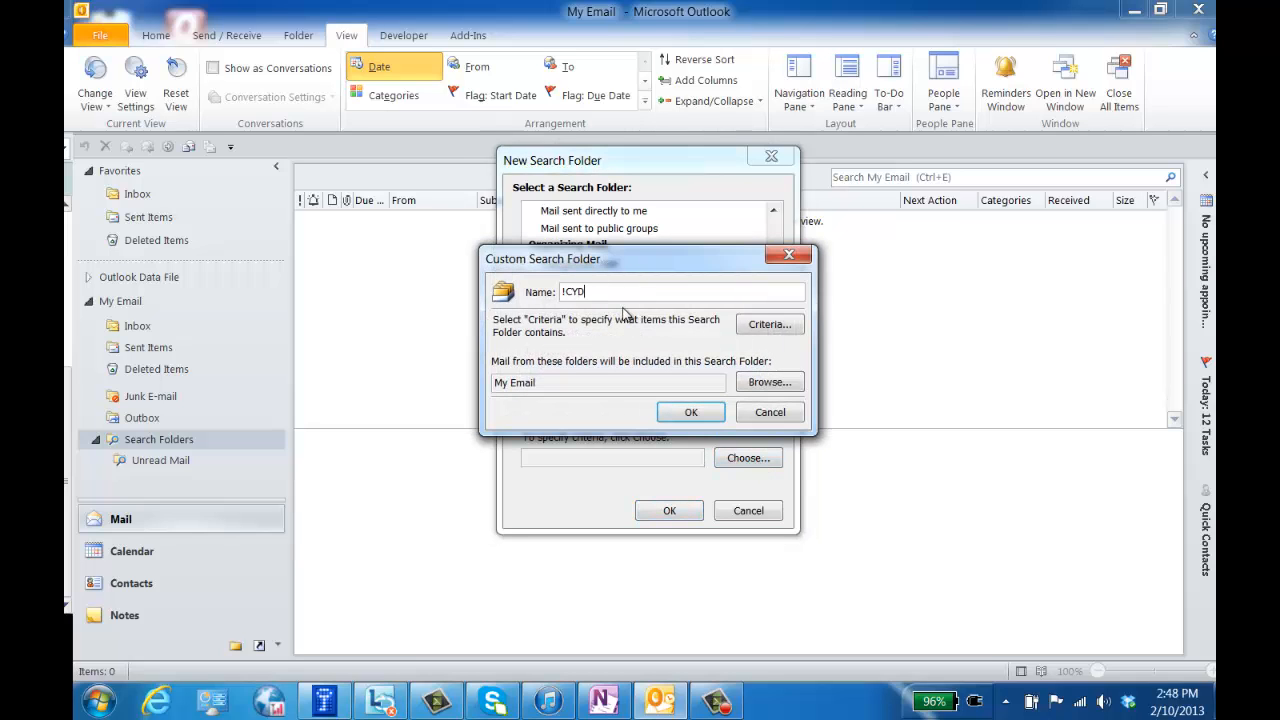
Step: Set the search folder's criteria to only items which are flagged by me
left_click(770, 325)
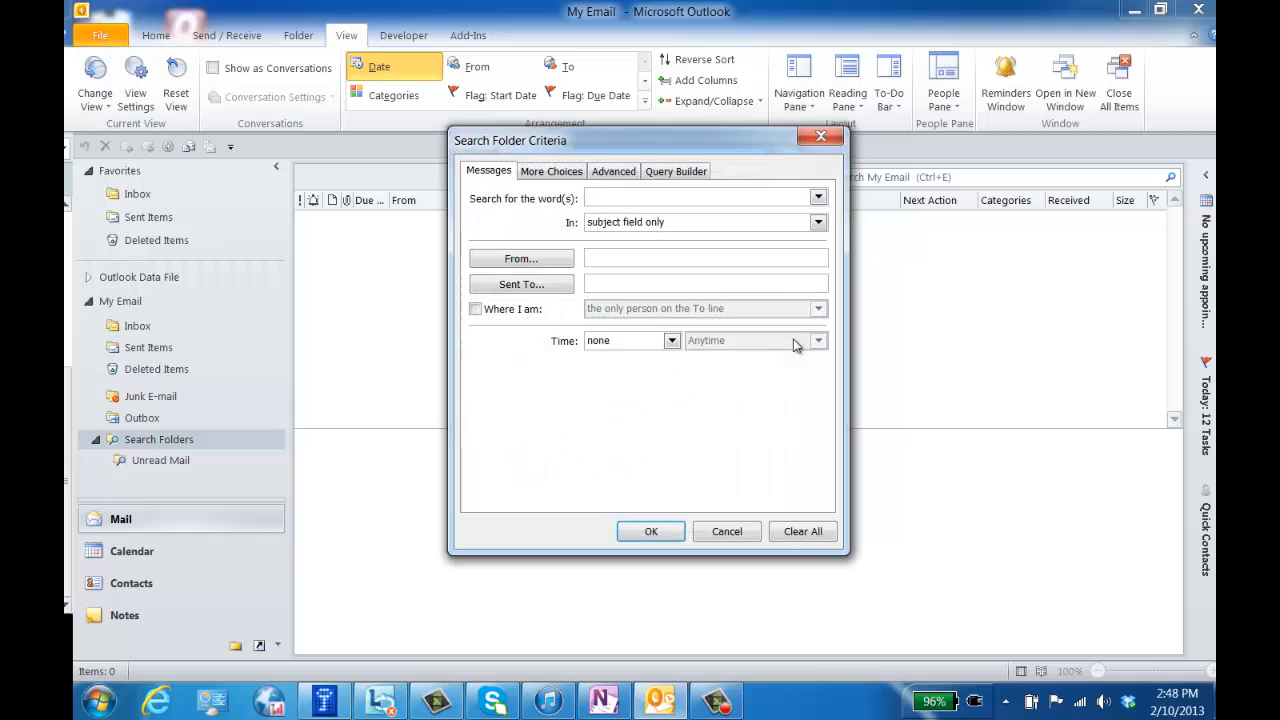
left_click(559, 175)
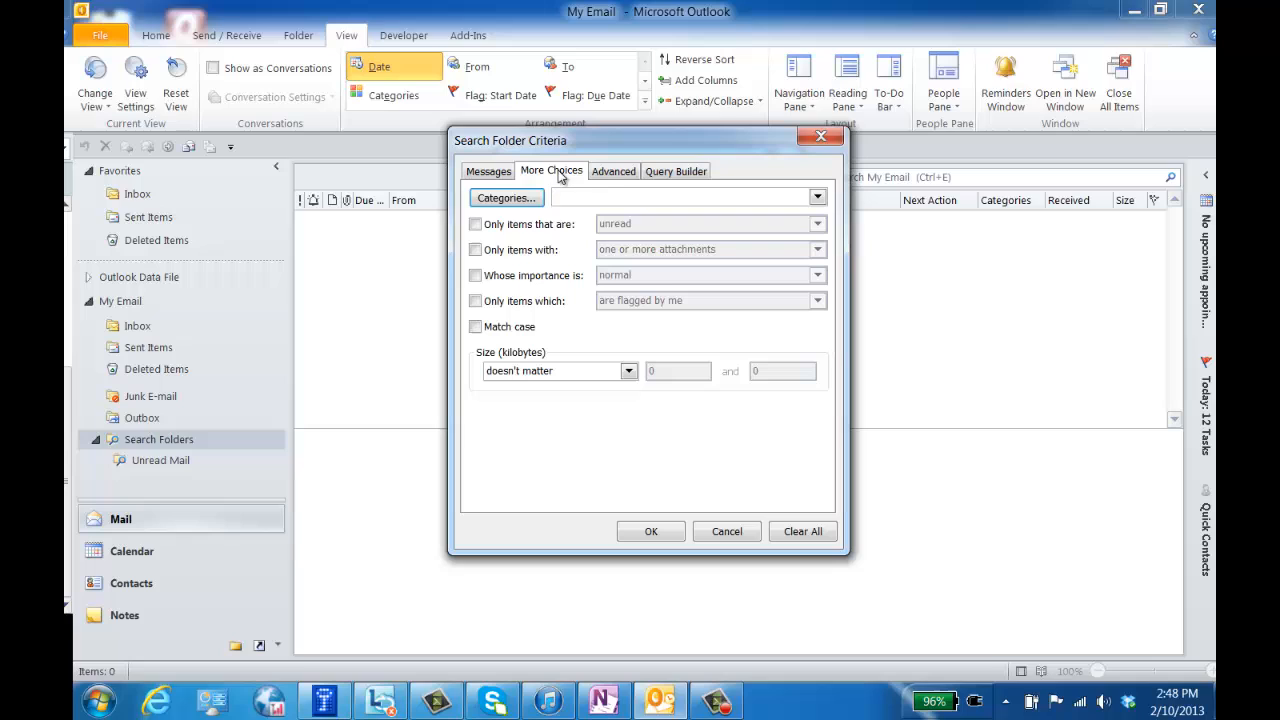
left_click(476, 301)
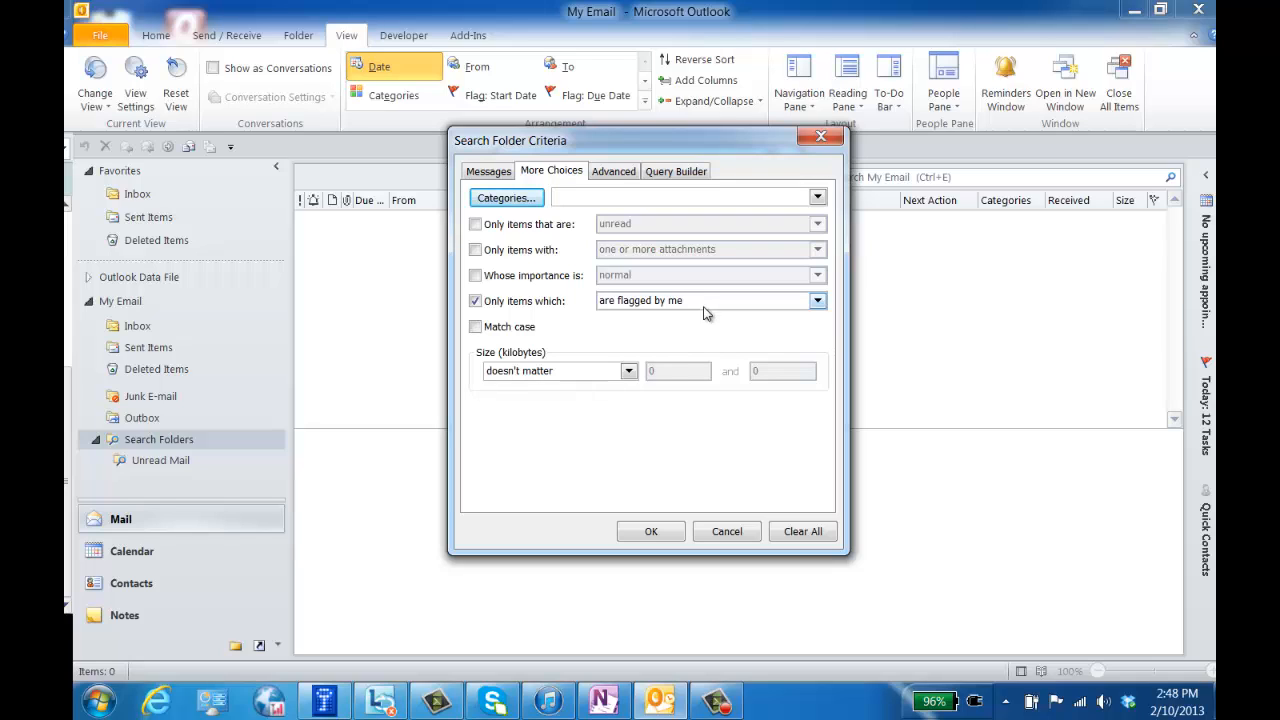
left_click(652, 531)
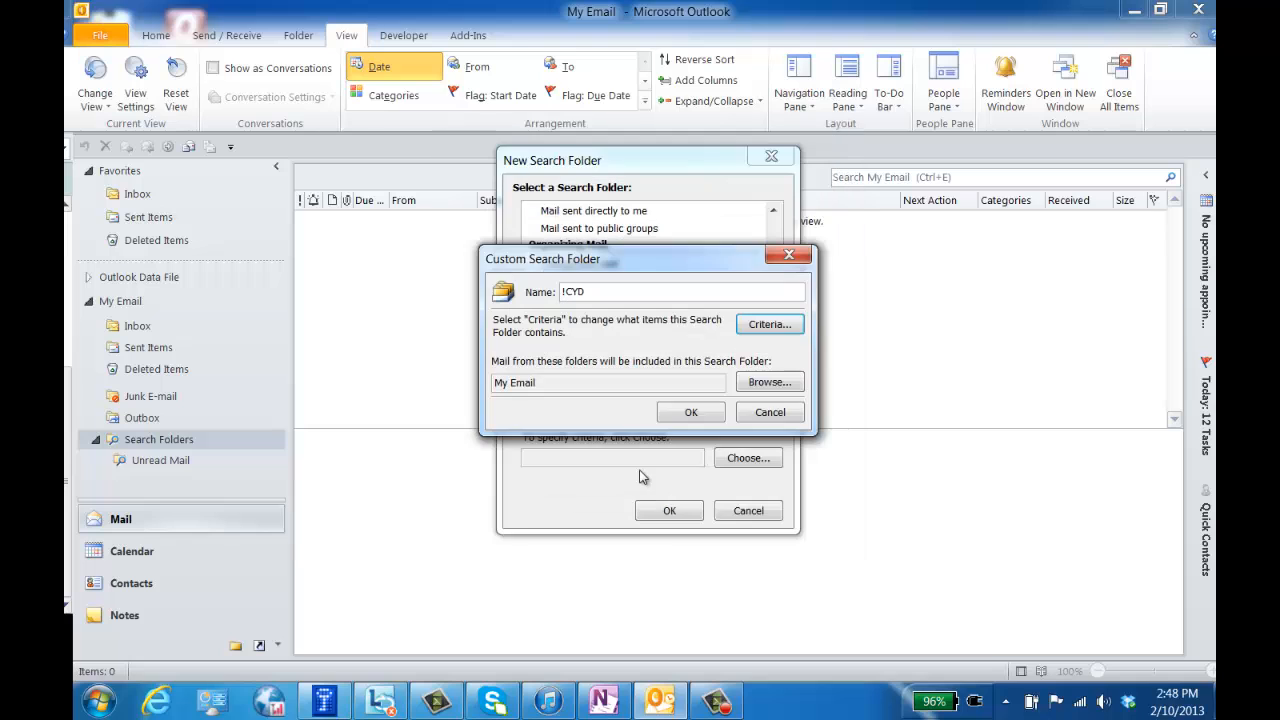
Step: Limit the !CYD search folder to Inbox and Sent Items instead of all of My Email, and create it
left_click(768, 383)
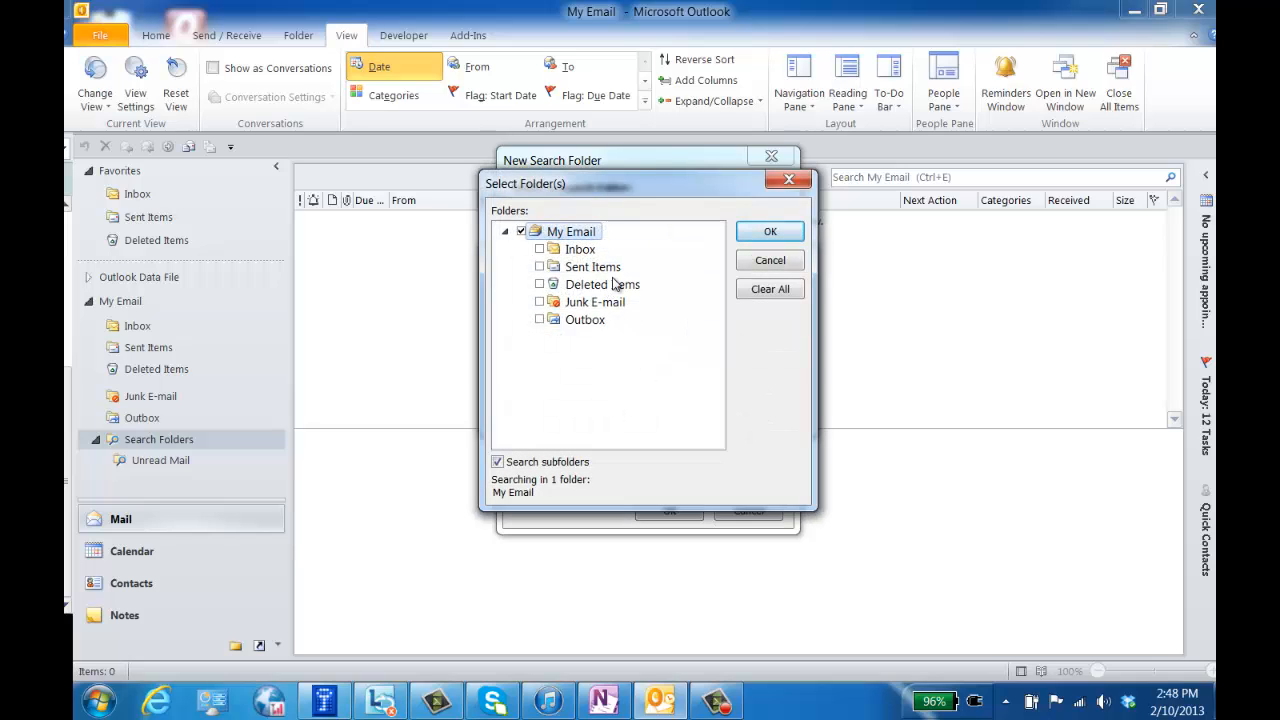
left_click(521, 231)
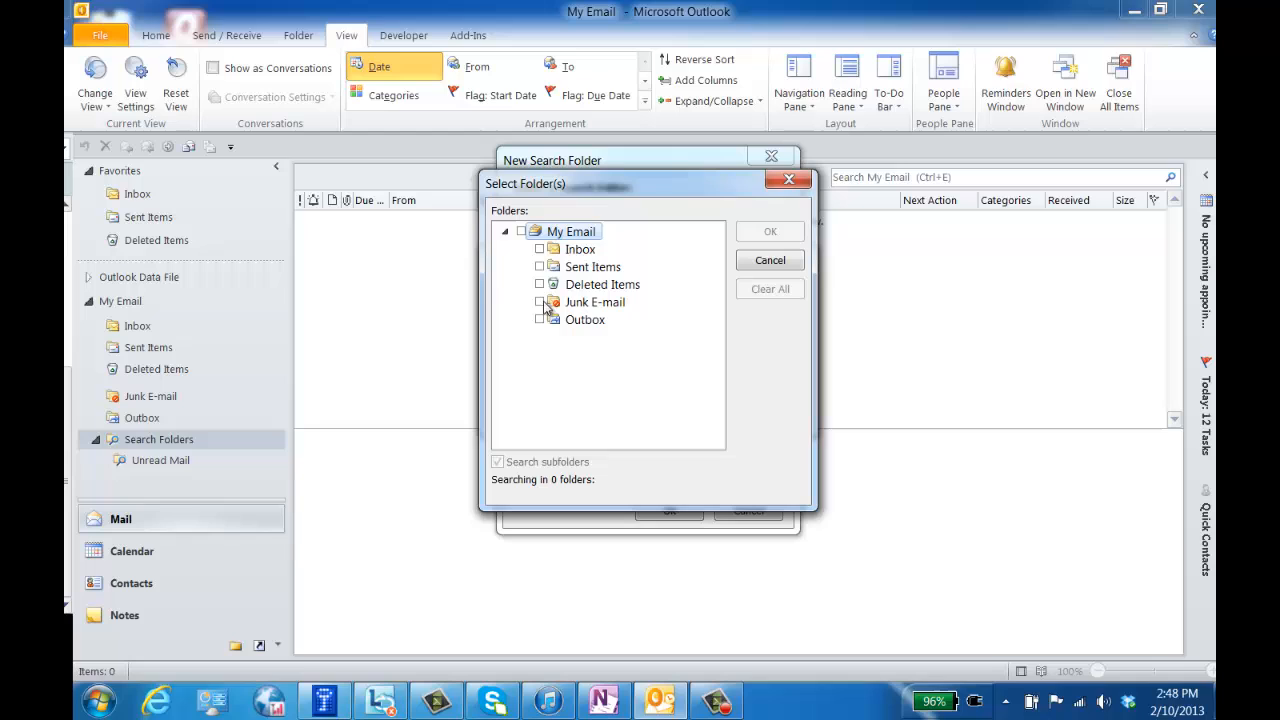
left_click(539, 249)
left_click(539, 267)
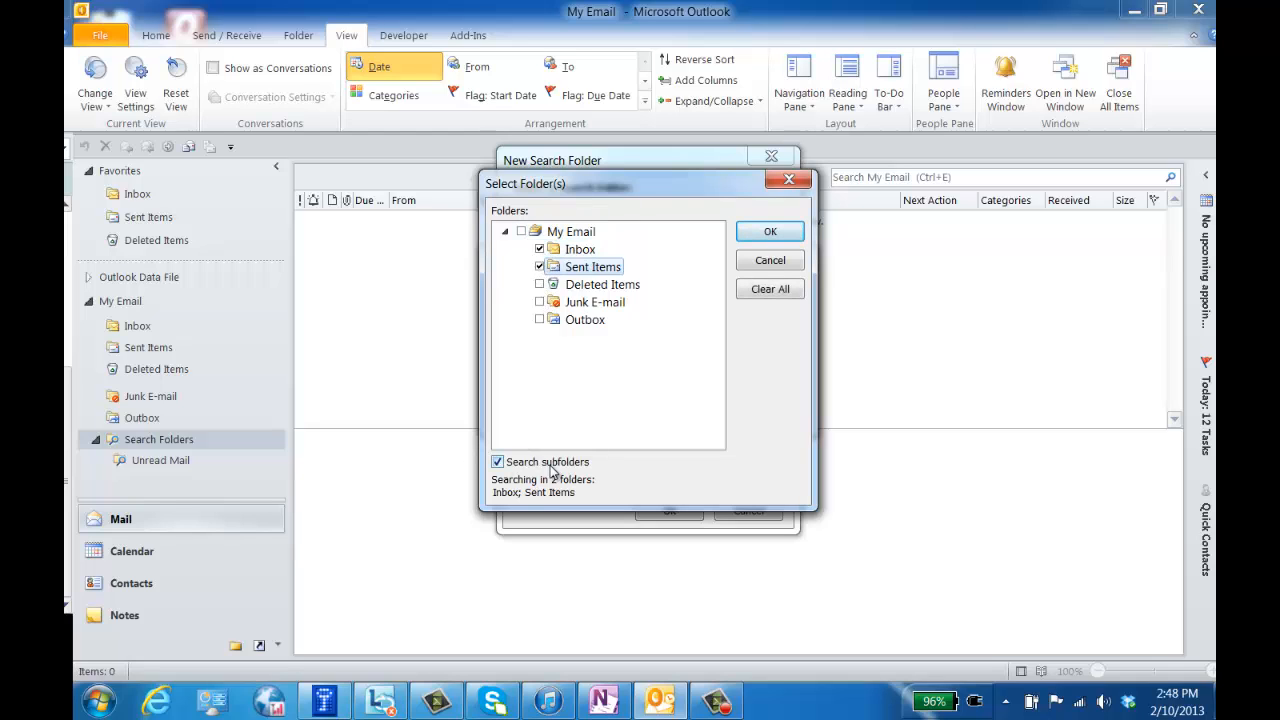
left_click(770, 232)
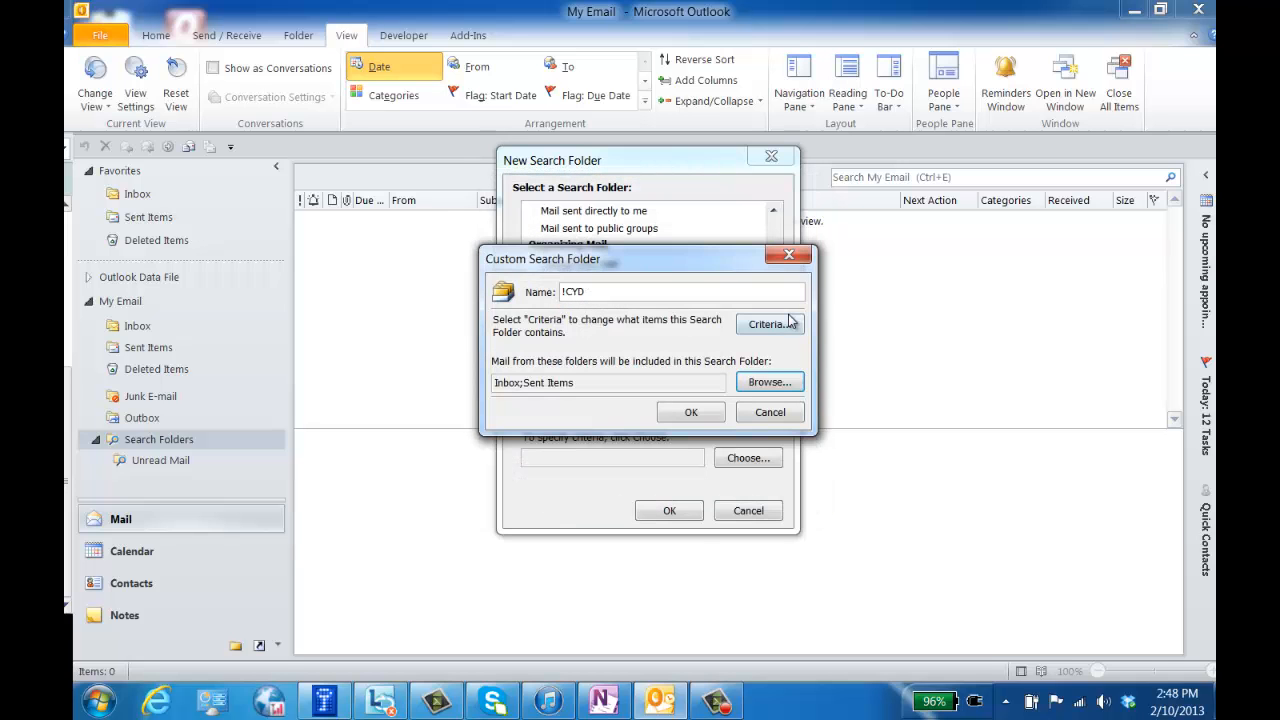
left_click(703, 418)
left_click(683, 512)
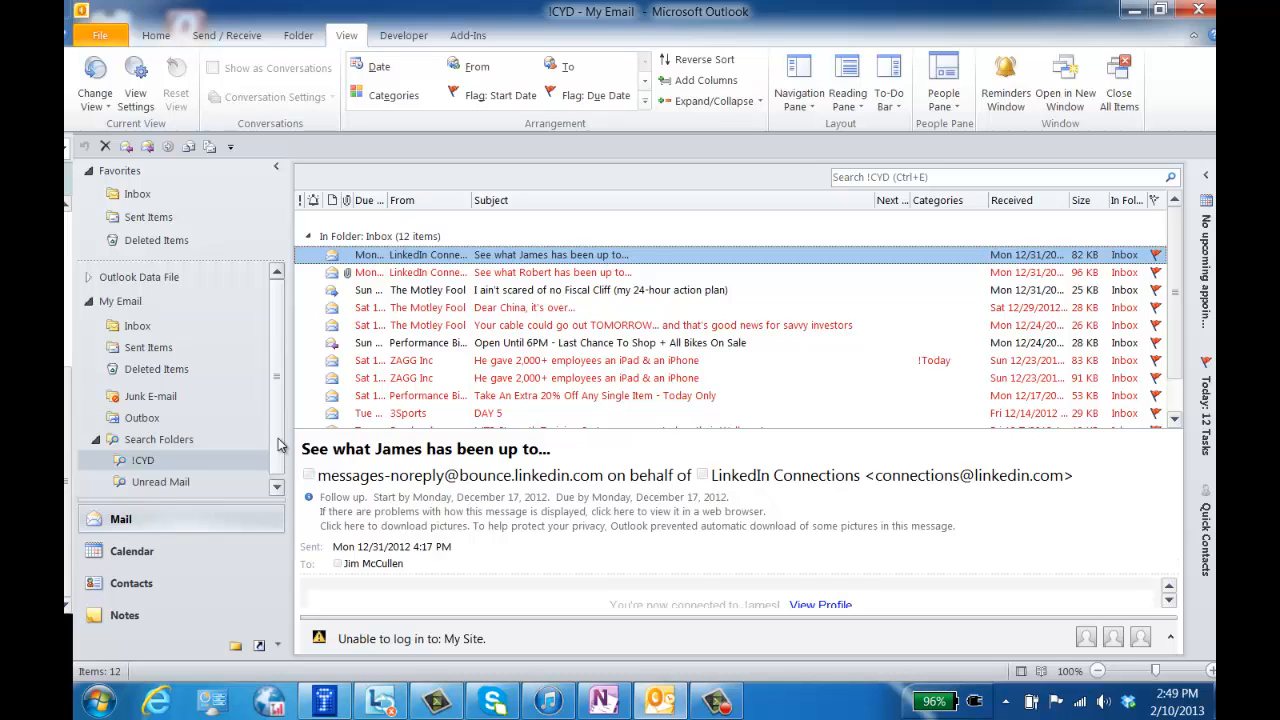
Step: Start a new custom search folder under My Email and name it "!Due Today"
right_click(156, 443)
left_click(258, 456)
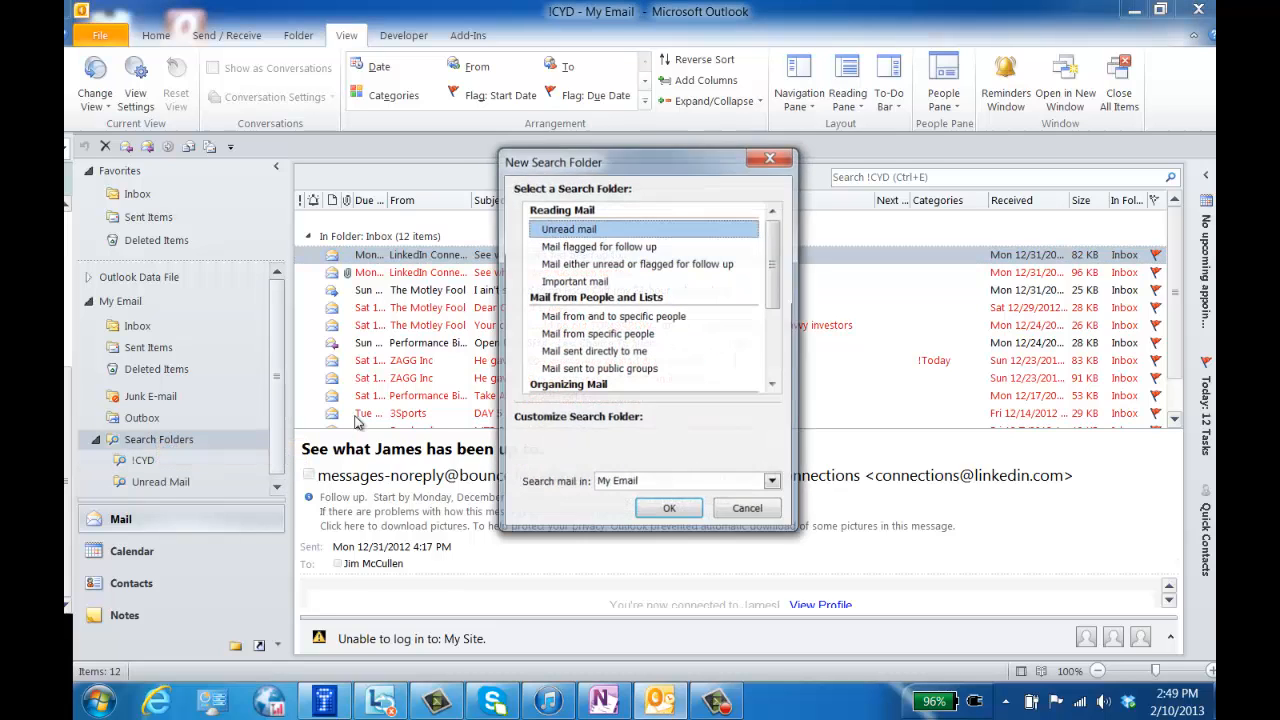
scroll(775, 270, "down", 3)
left_click(709, 371)
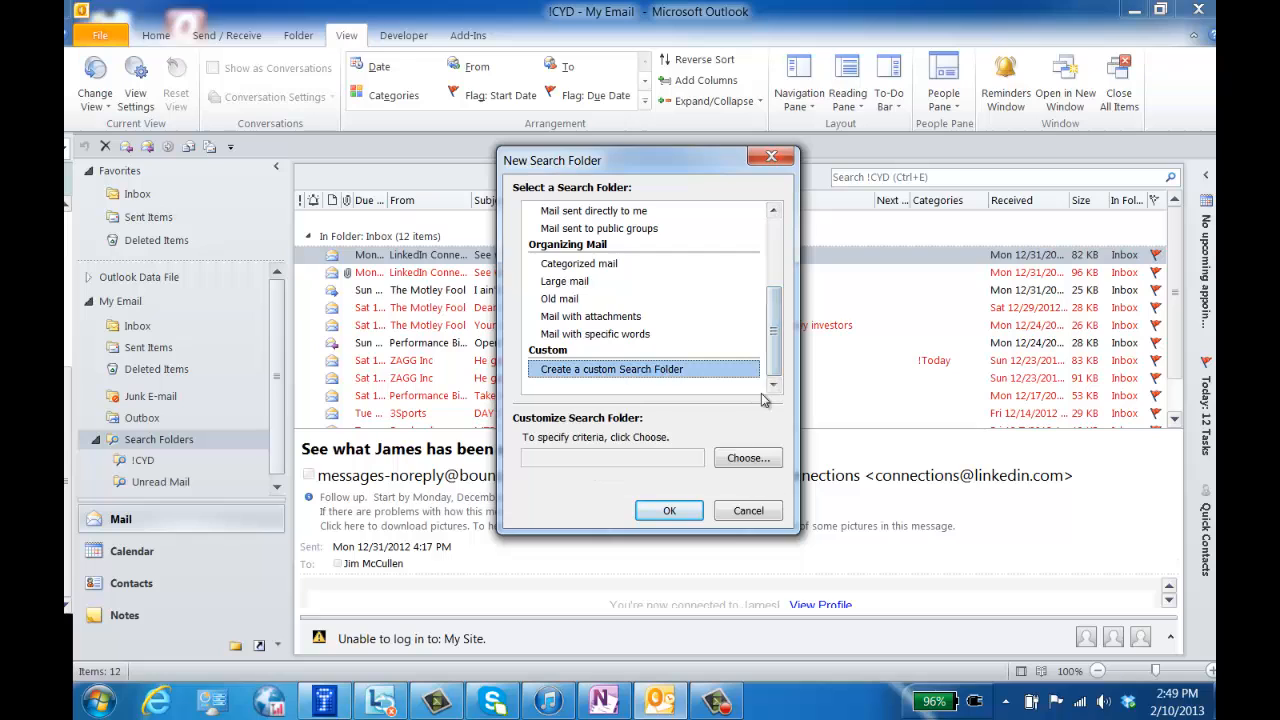
left_click(760, 460)
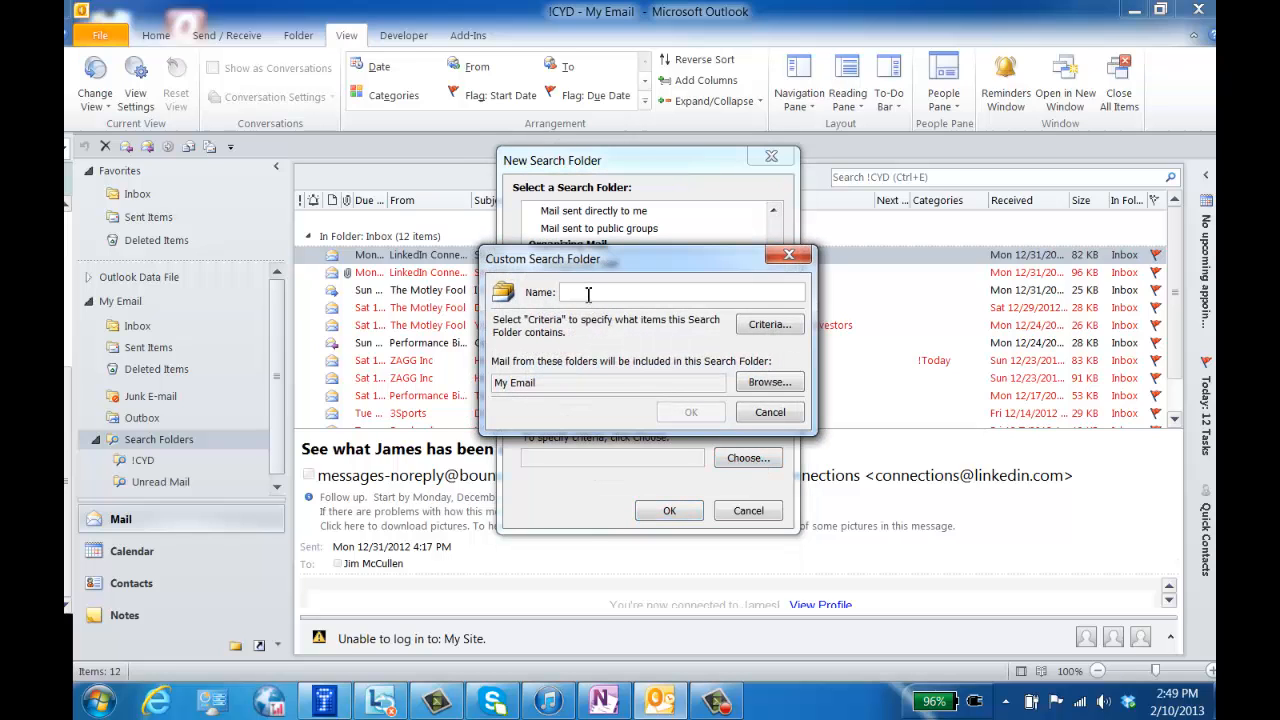
type("!Due Today")
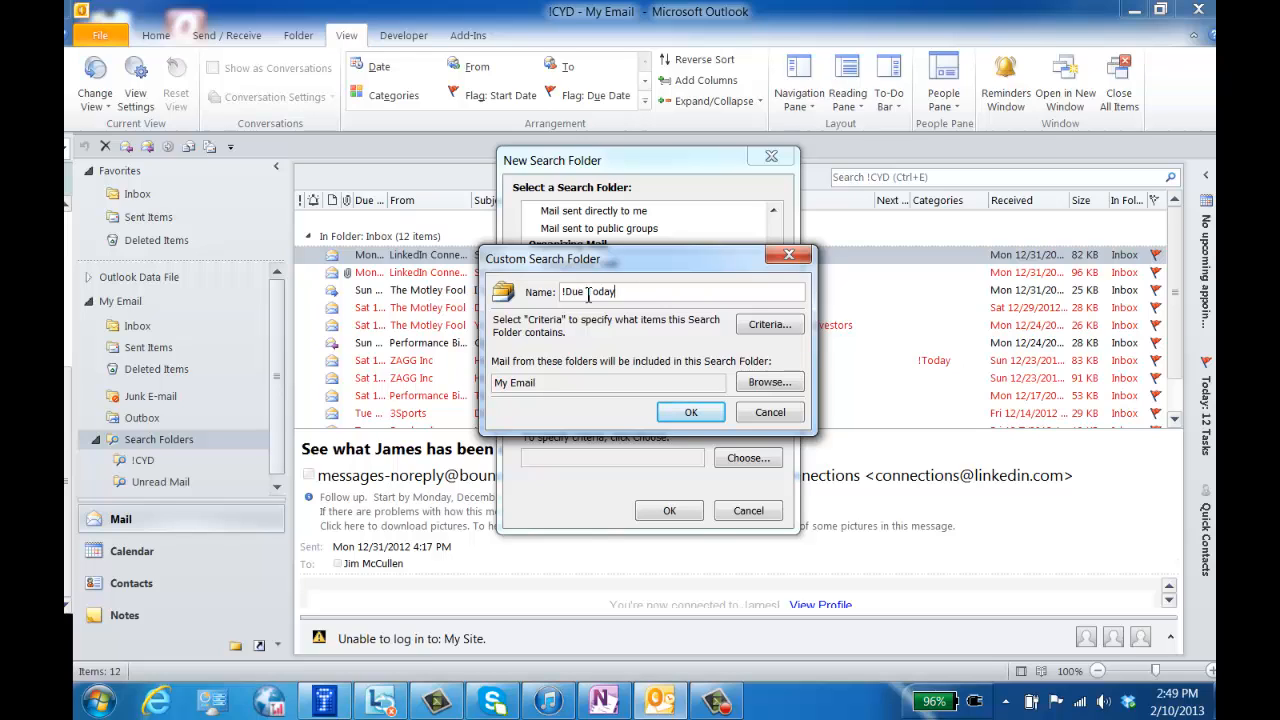
Step: Restrict the !Due Today search folder's criteria to only items which are flagged by me
left_click(776, 328)
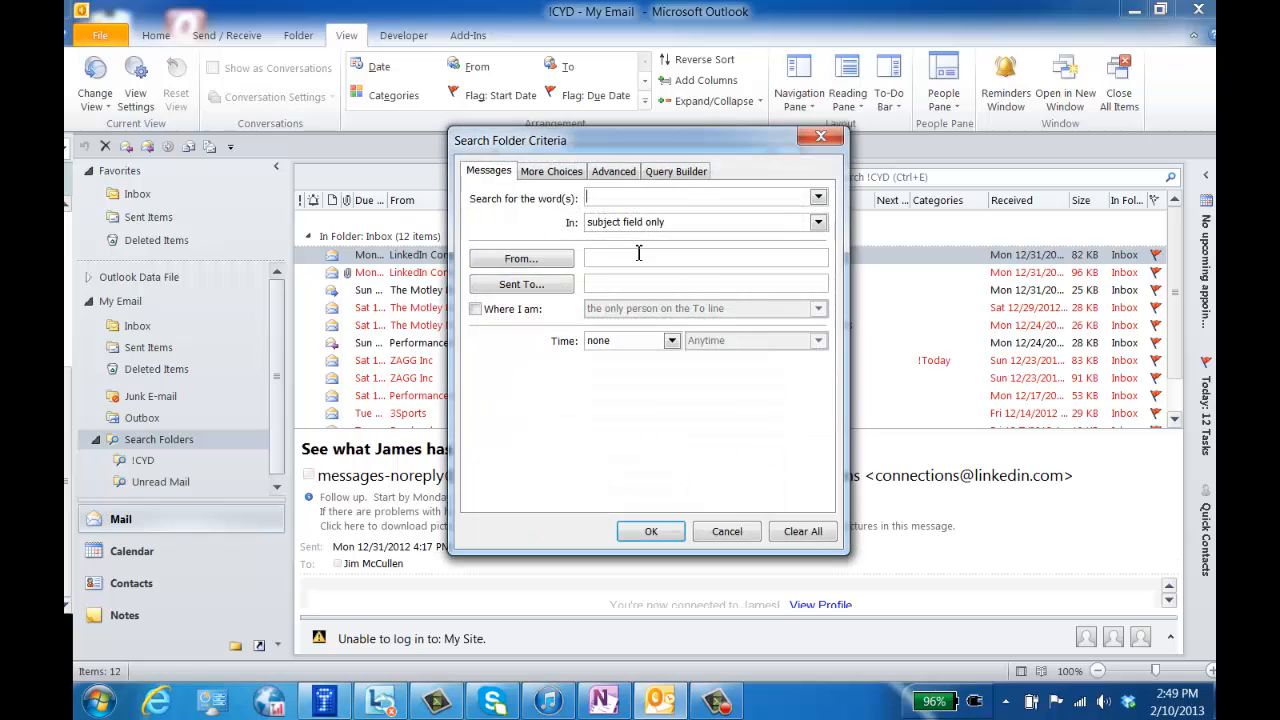
left_click(549, 173)
left_click(476, 301)
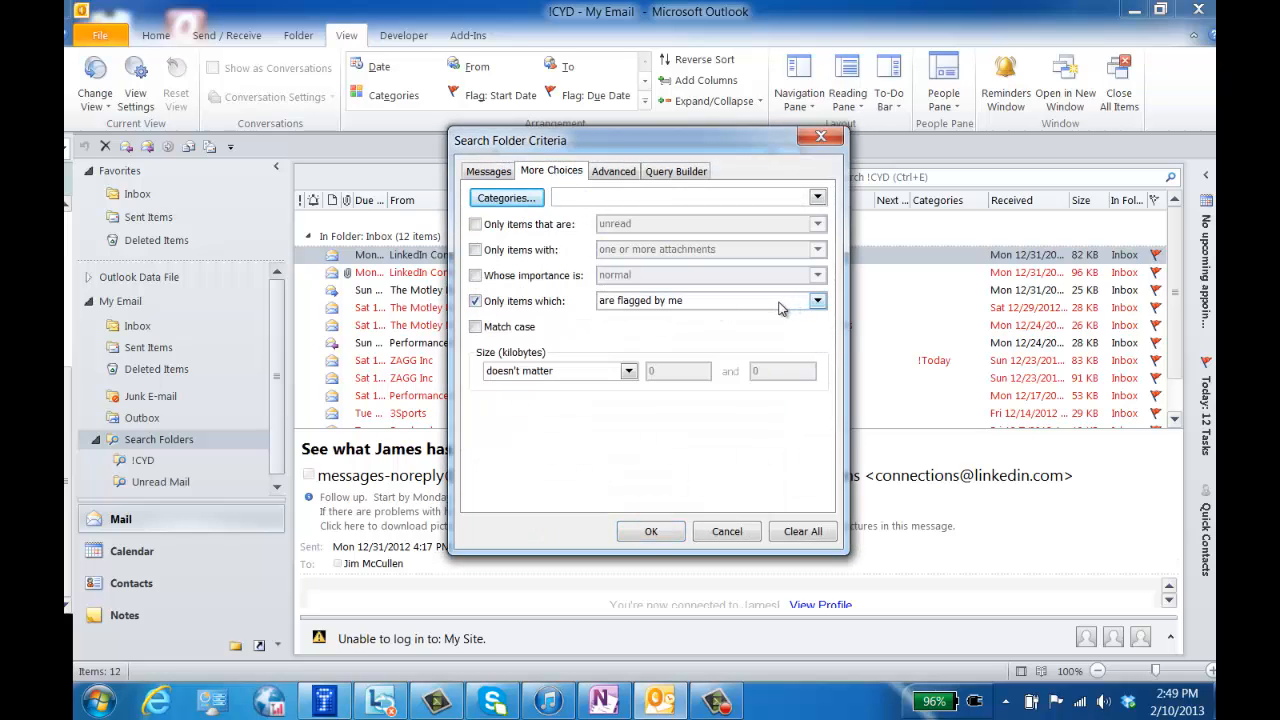
Step: Add an advanced criterion from the mail fields requiring Due Date to be Today, and accept the search criteria
left_click(621, 174)
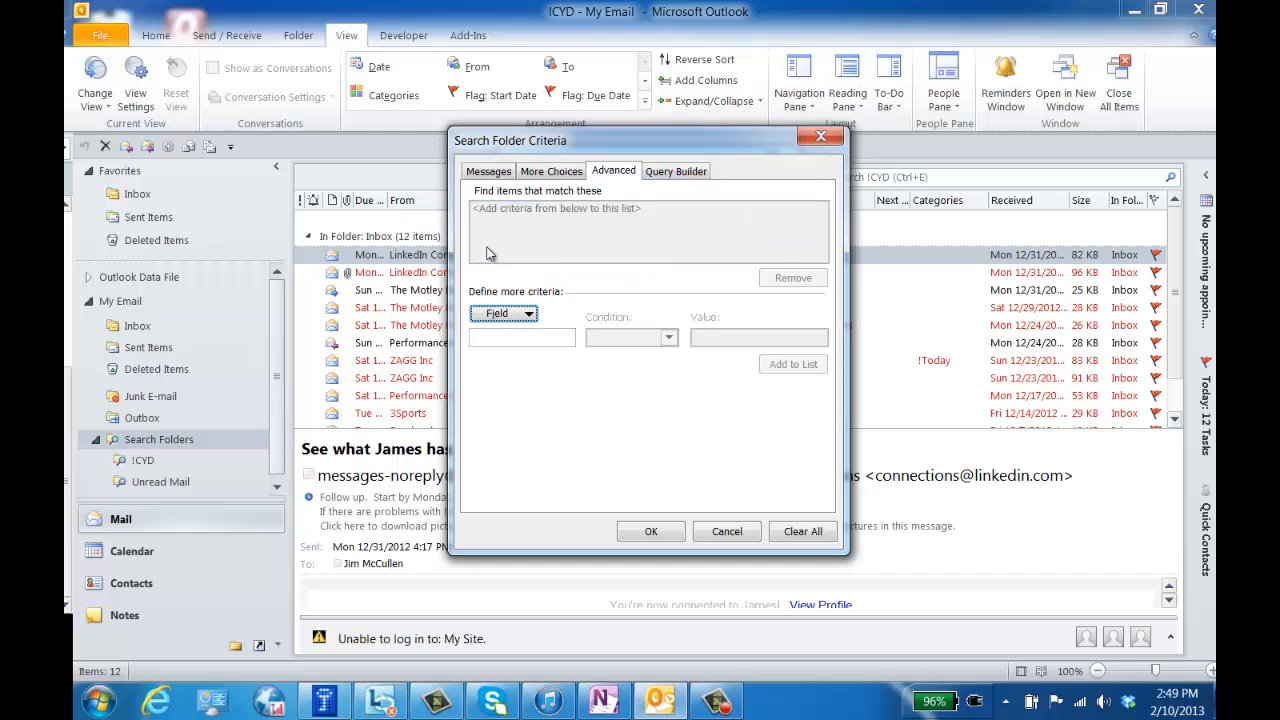
left_click(528, 316)
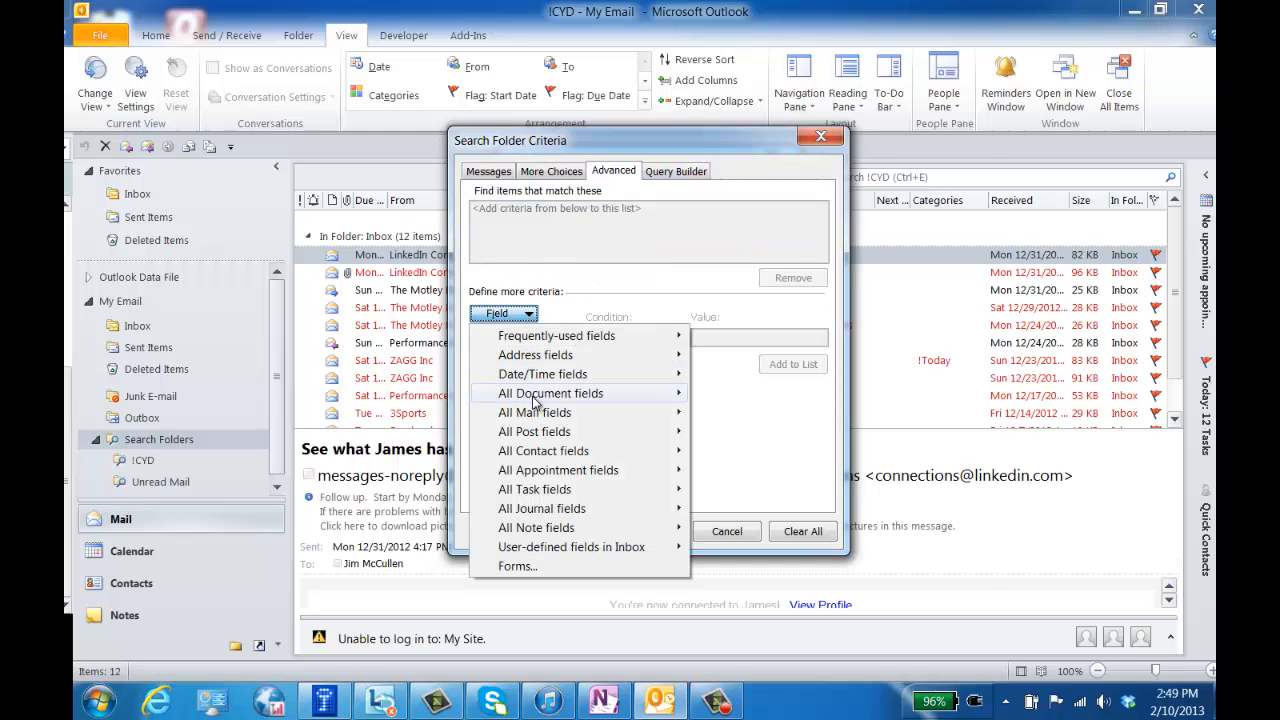
mouse_move(530, 419)
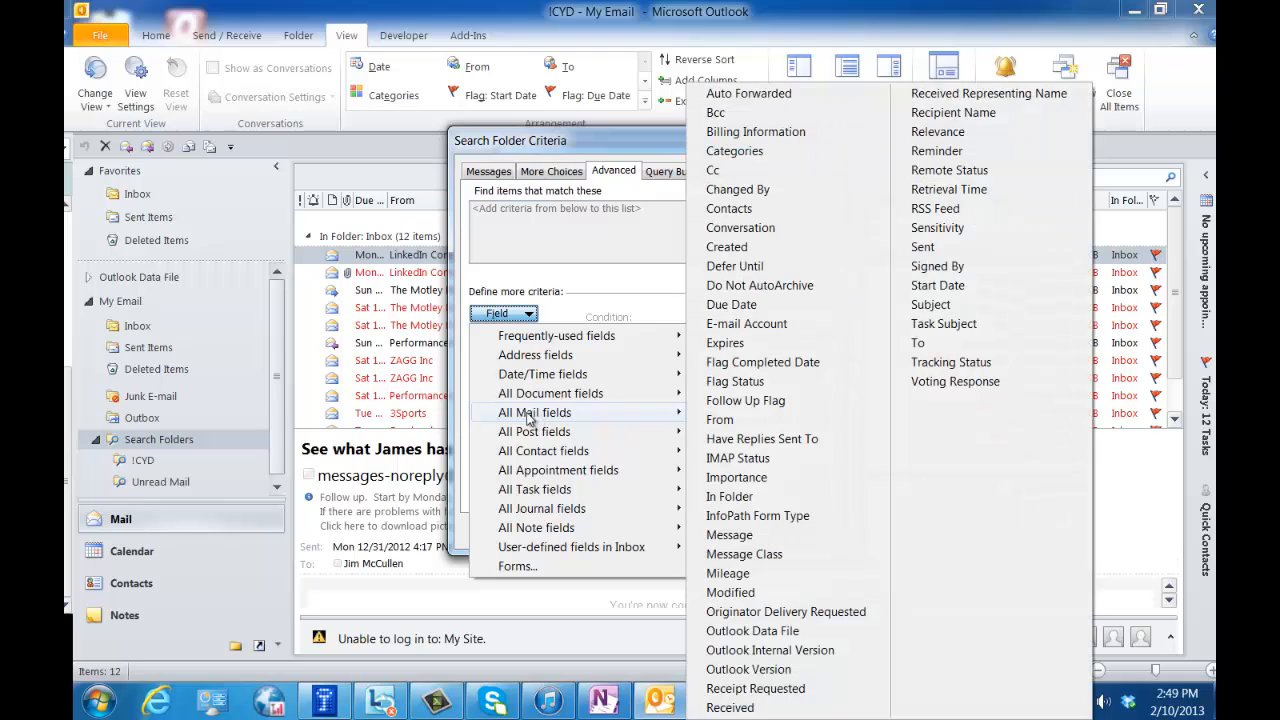
left_click(759, 305)
left_click(668, 338)
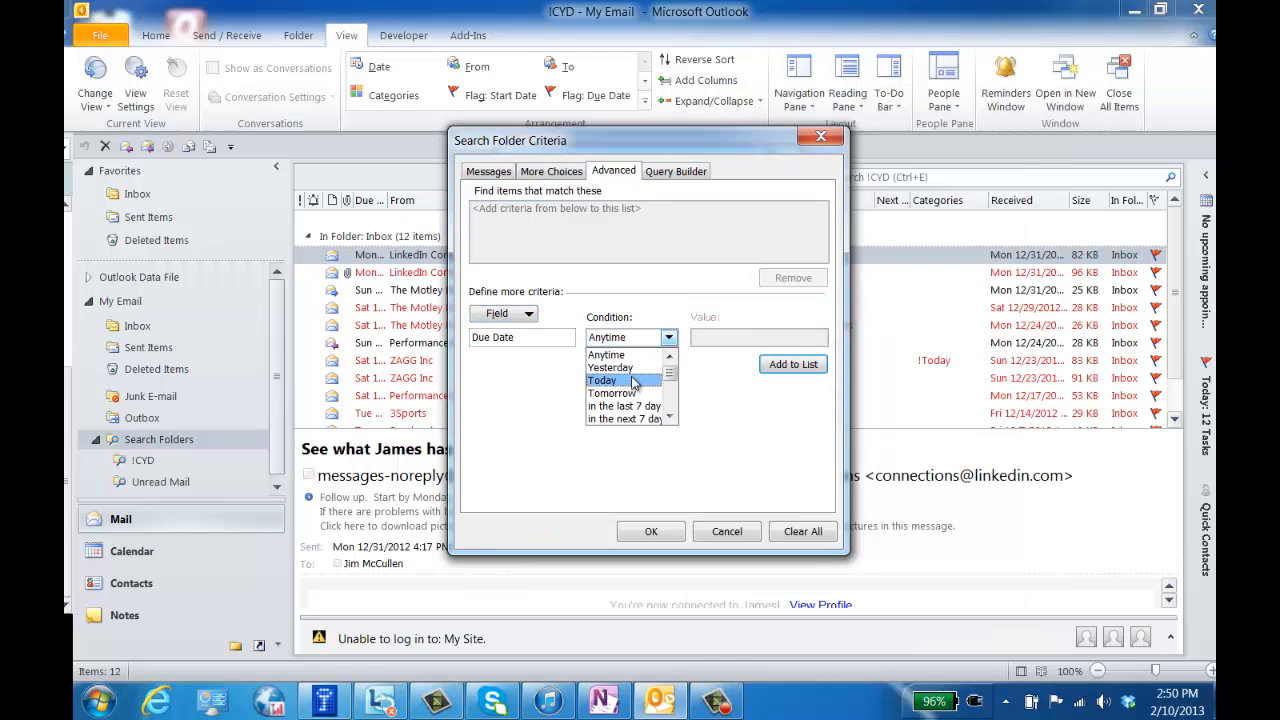
left_click(633, 381)
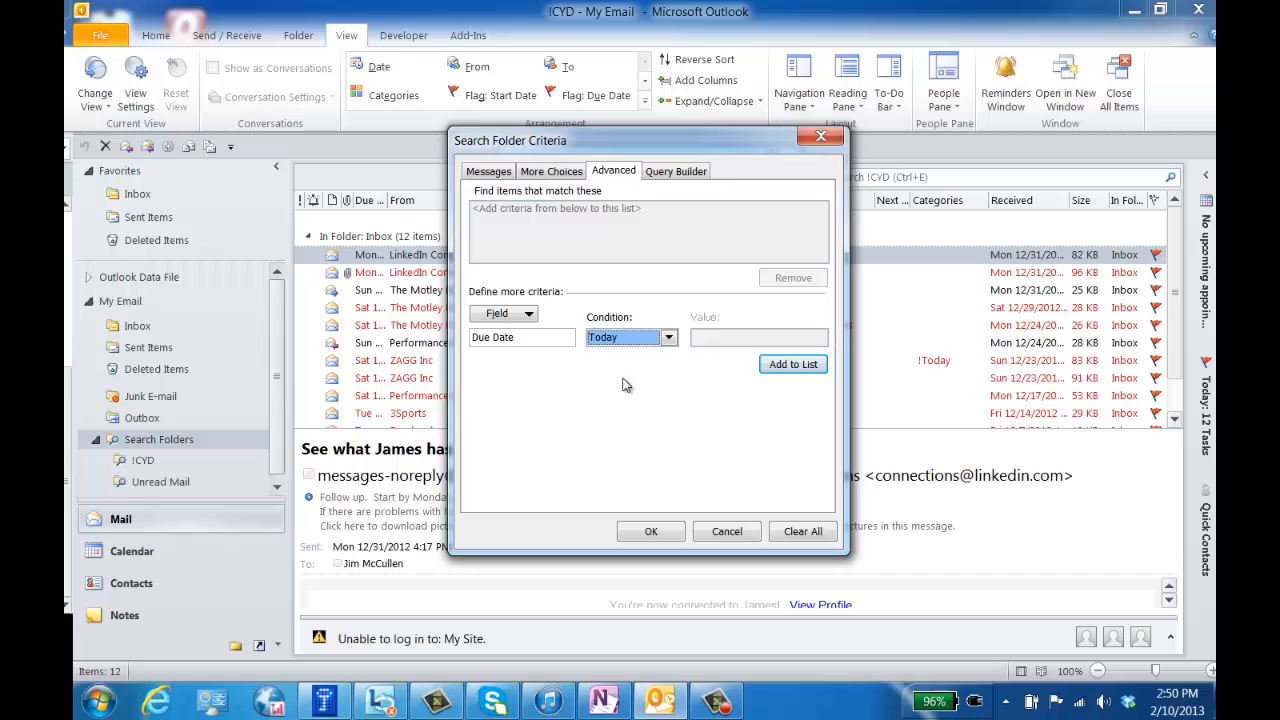
left_click(651, 532)
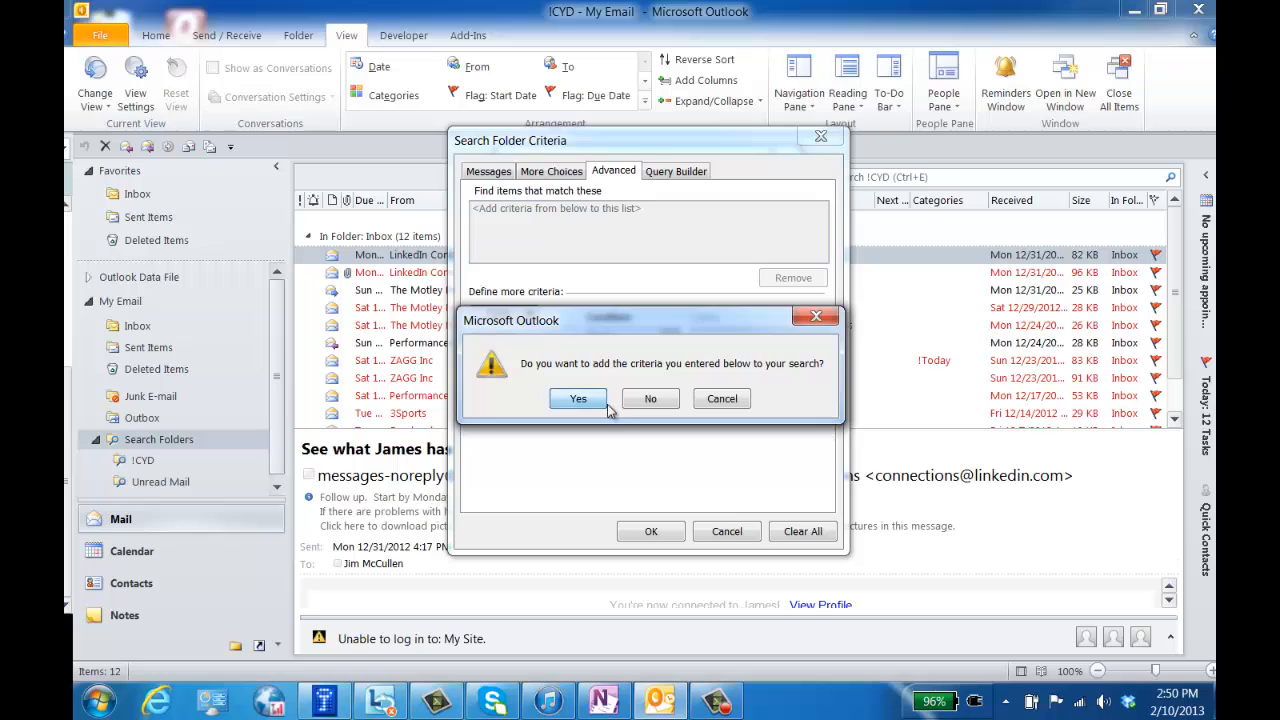
left_click(604, 403)
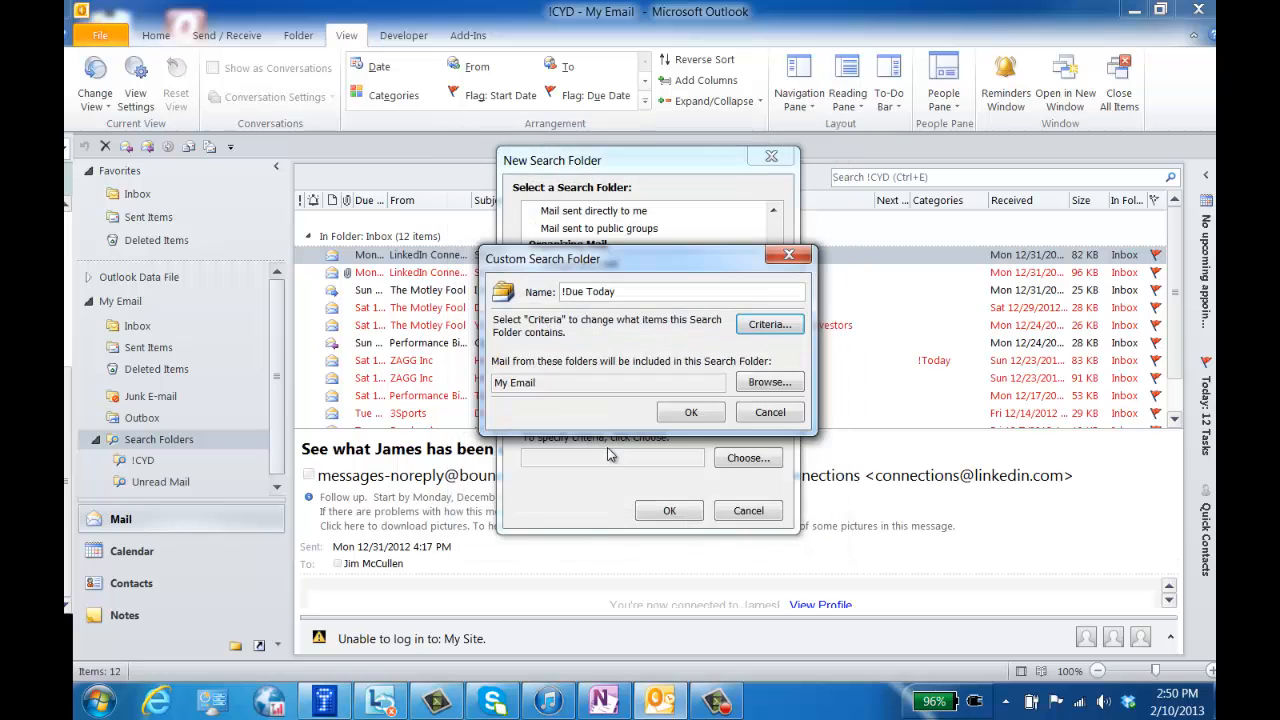
Step: Limit the !Due Today search folder to Inbox and Sent Items instead of all of My Email, and create it
left_click(768, 382)
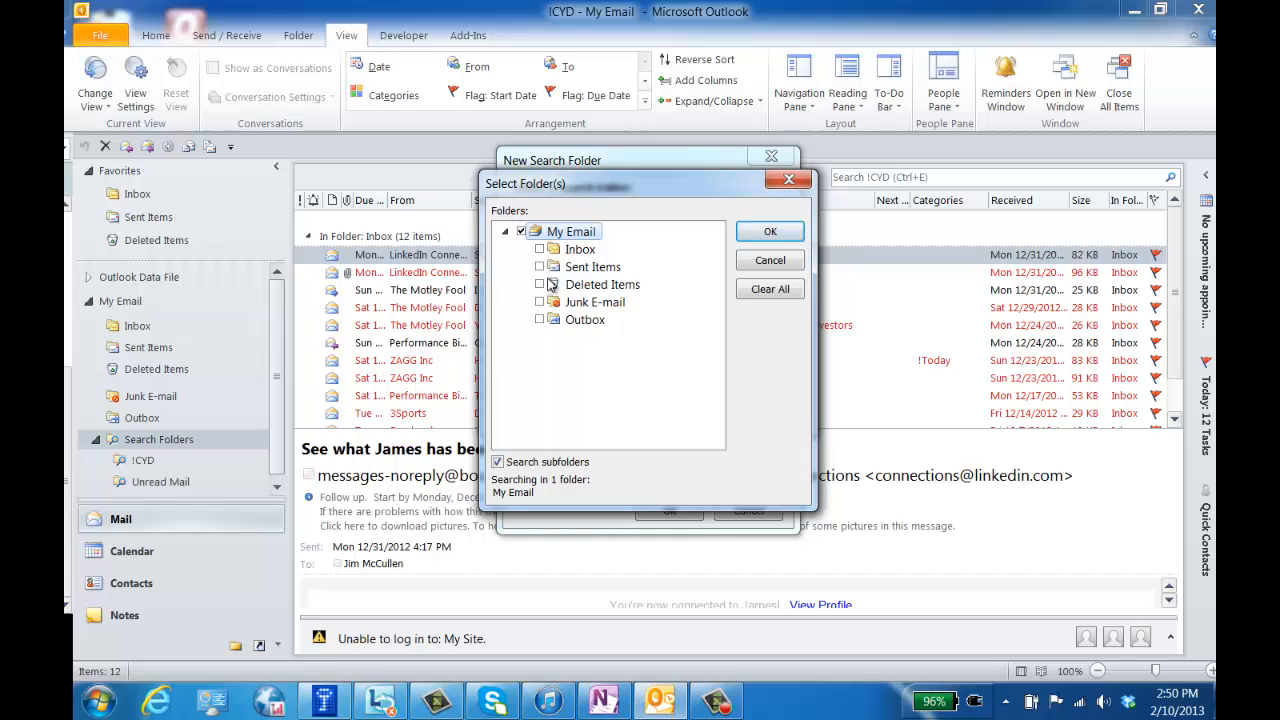
left_click(521, 231)
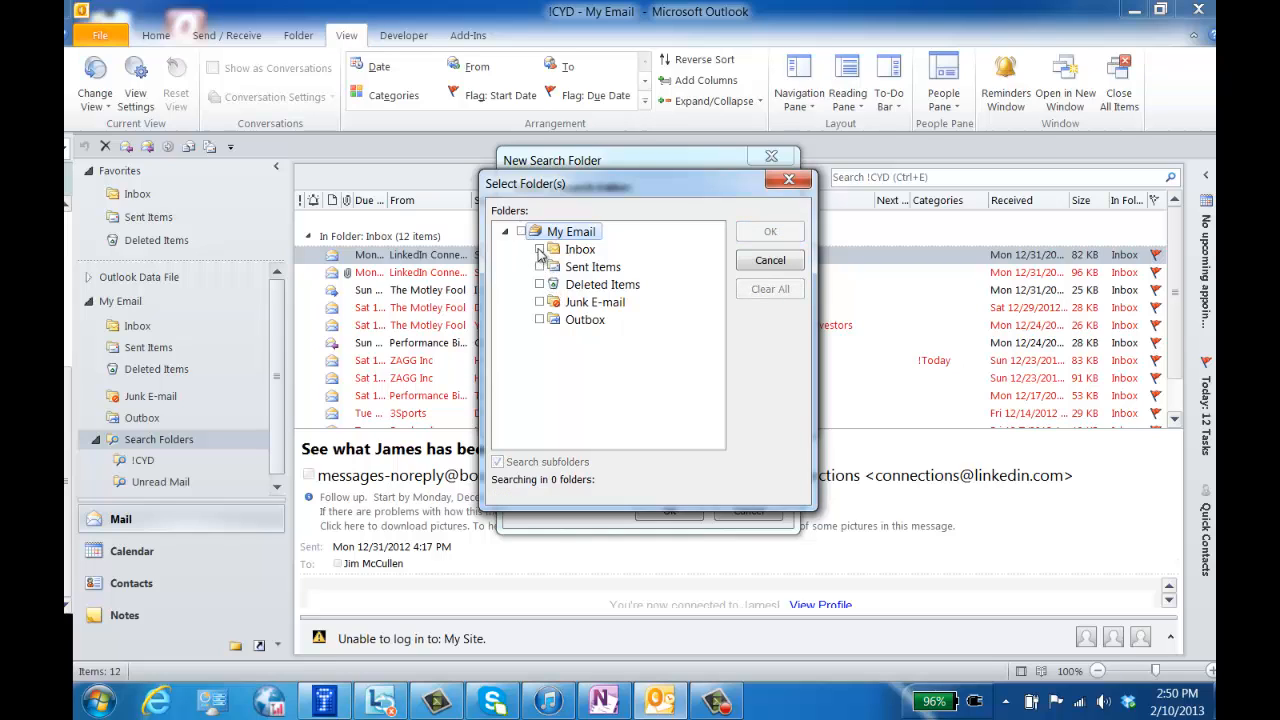
left_click(539, 249)
left_click(540, 267)
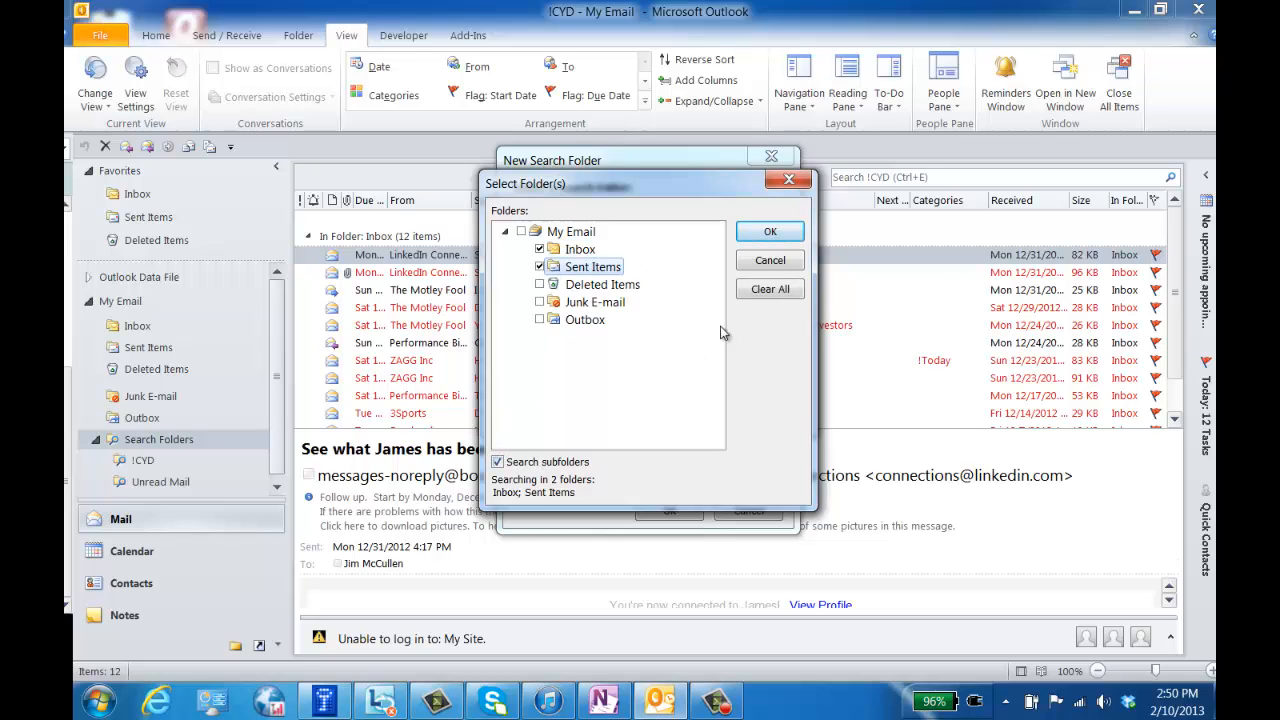
left_click(770, 232)
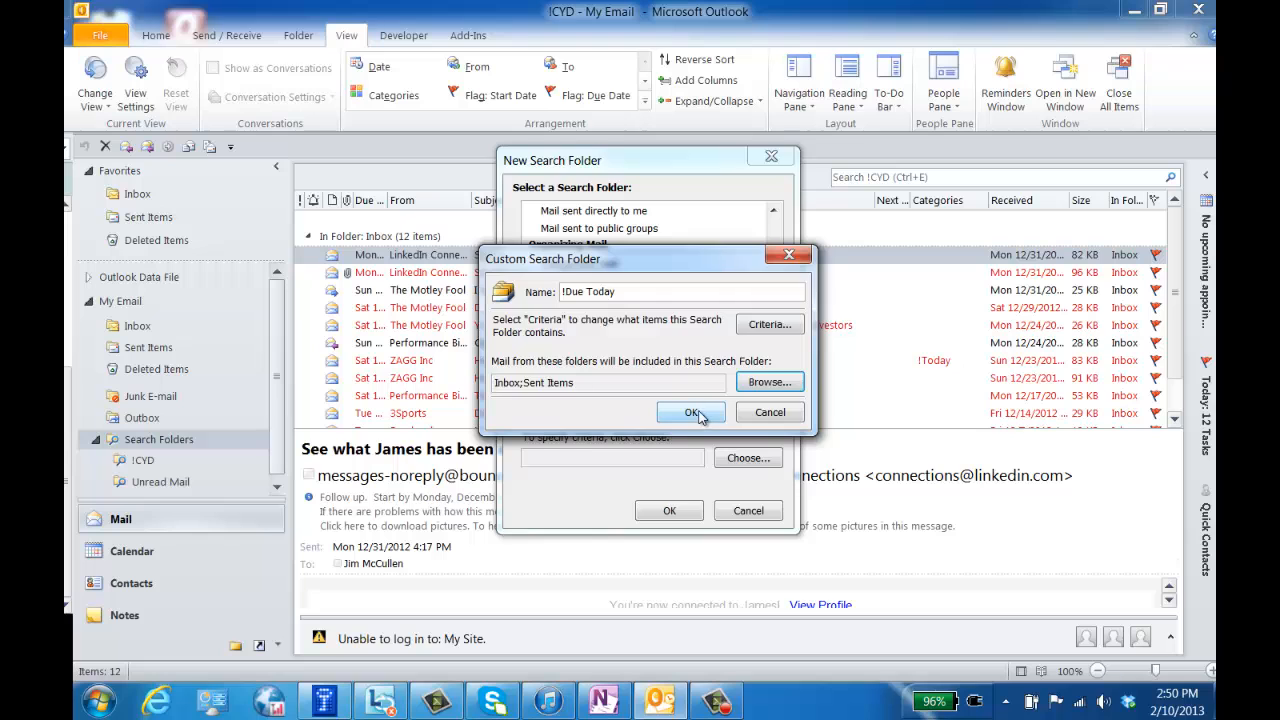
left_click(697, 416)
left_click(668, 511)
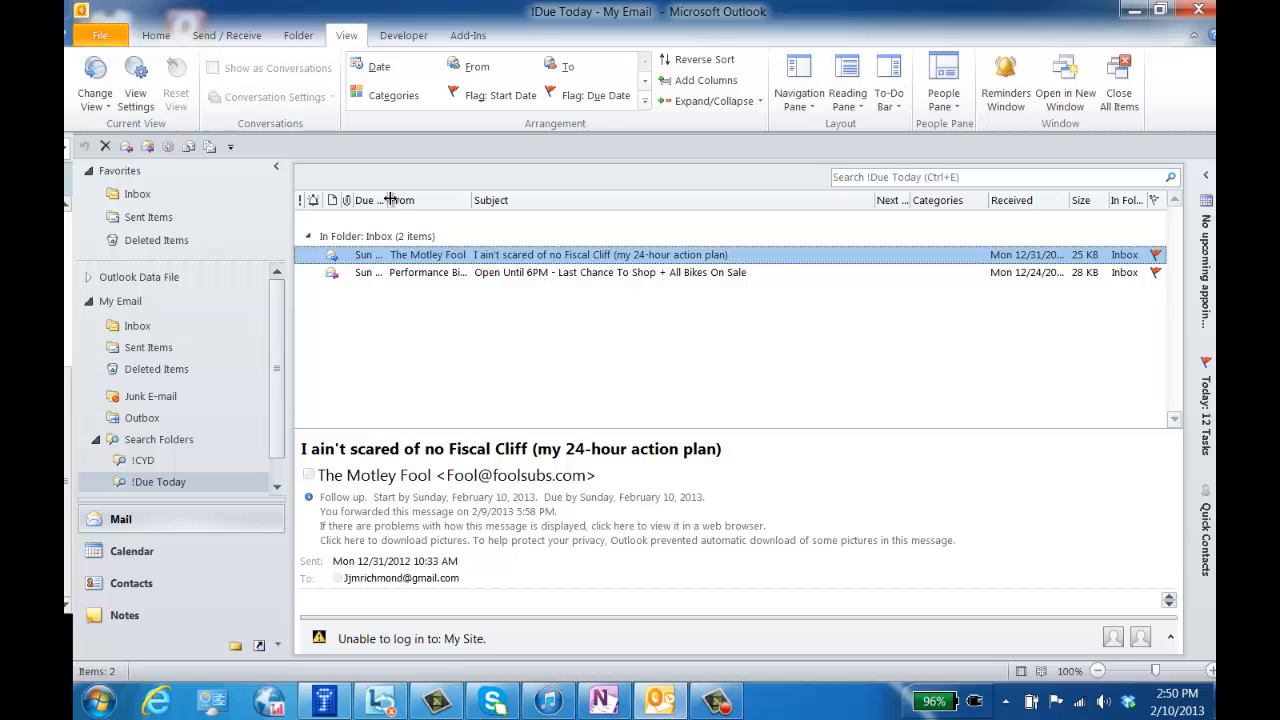
Step: Widen the Due Date column to show full dates, and arrange !Due Today by date with messages shown as conversations in this folder only
left_click_drag(388, 200, 446, 200)
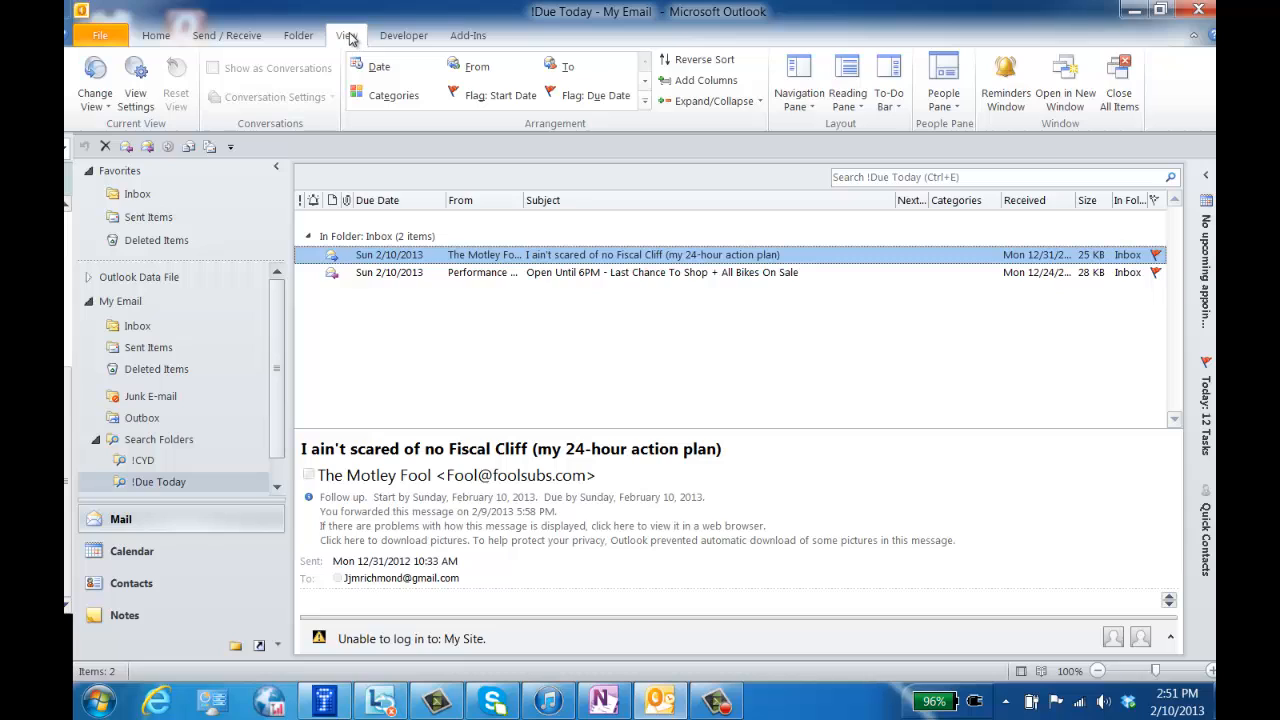
left_click(379, 67)
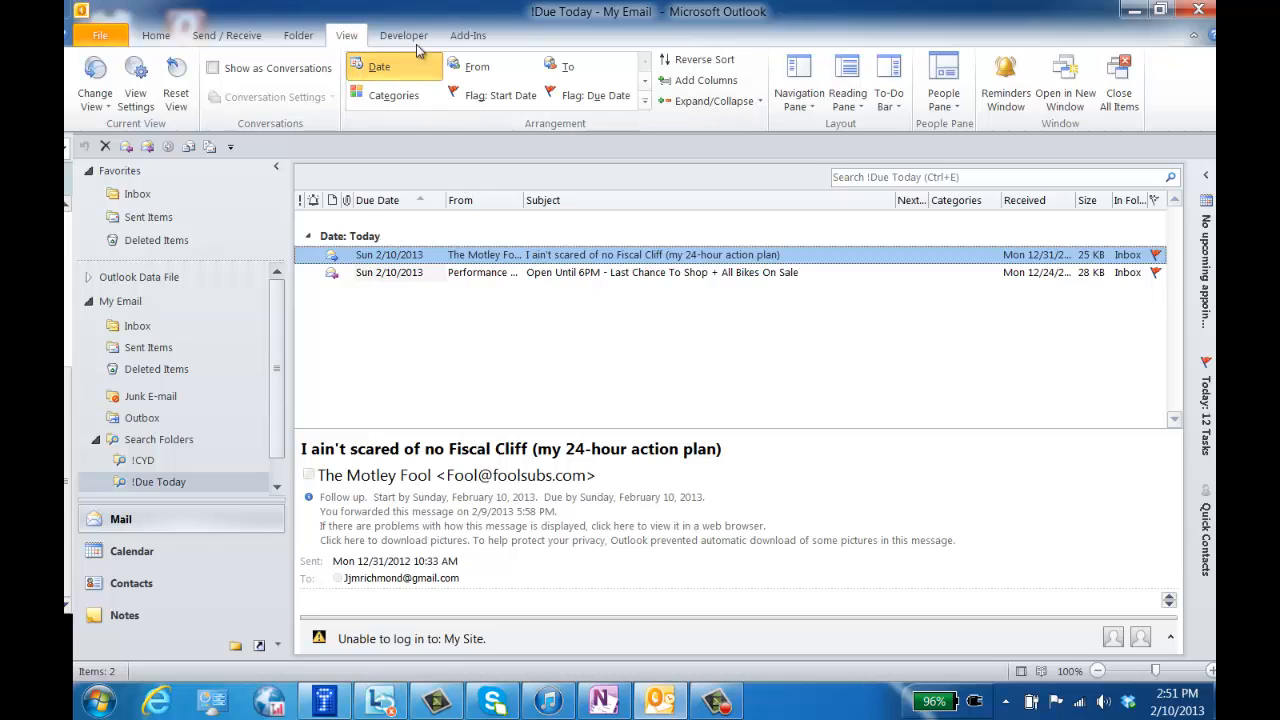
left_click(212, 68)
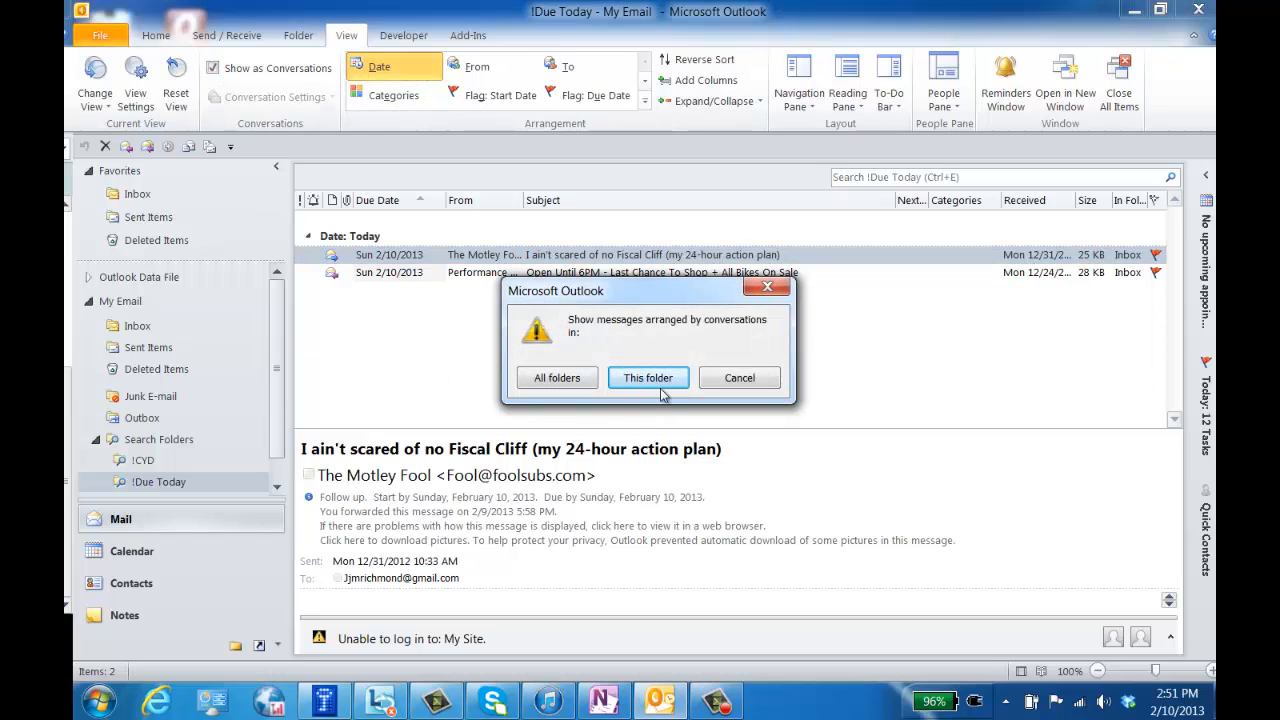
left_click(648, 378)
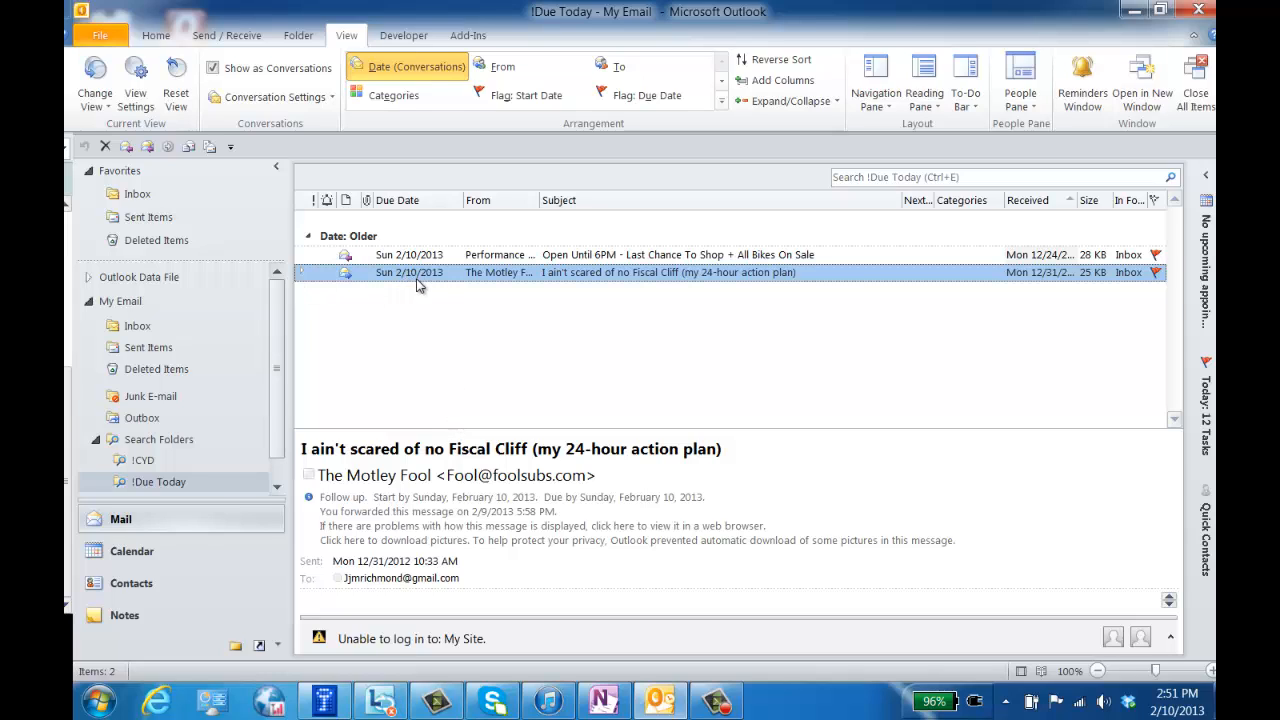
Step: Expand the Motley Fool "I ain't scared of no Fiscal Cliff" conversation to view its related messages, and collapse it again
left_click(303, 272)
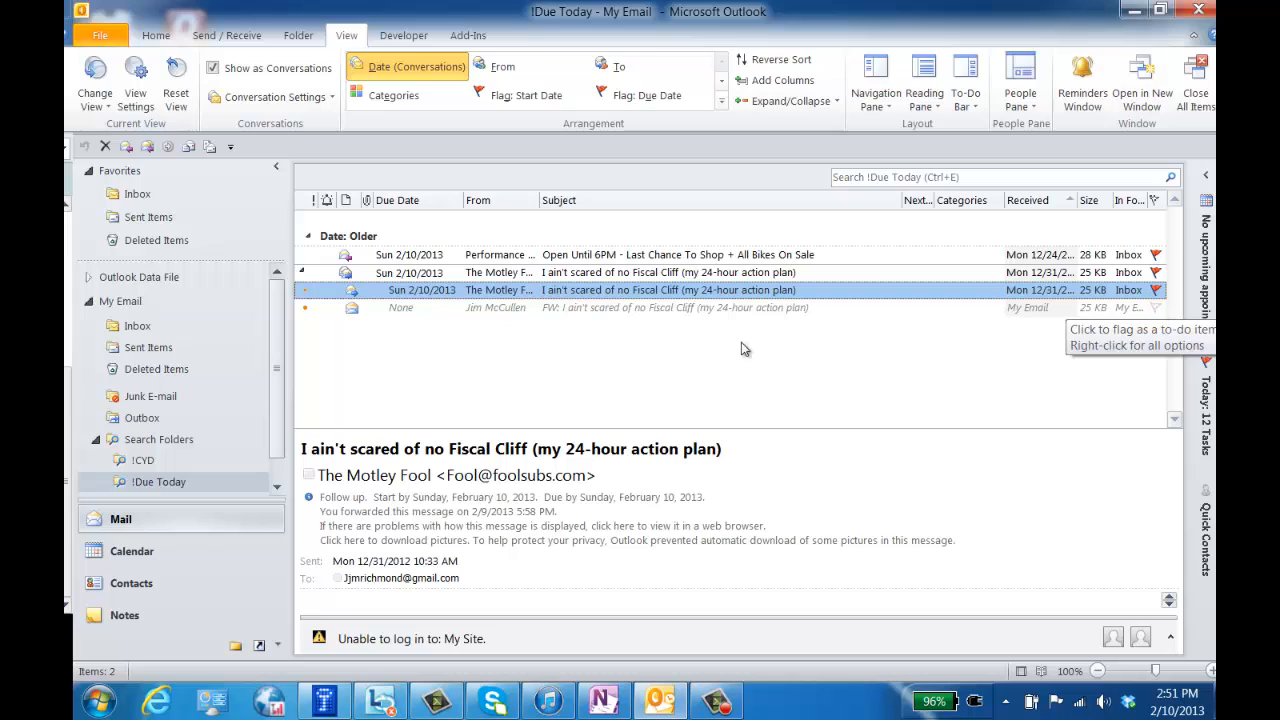
left_click(308, 275)
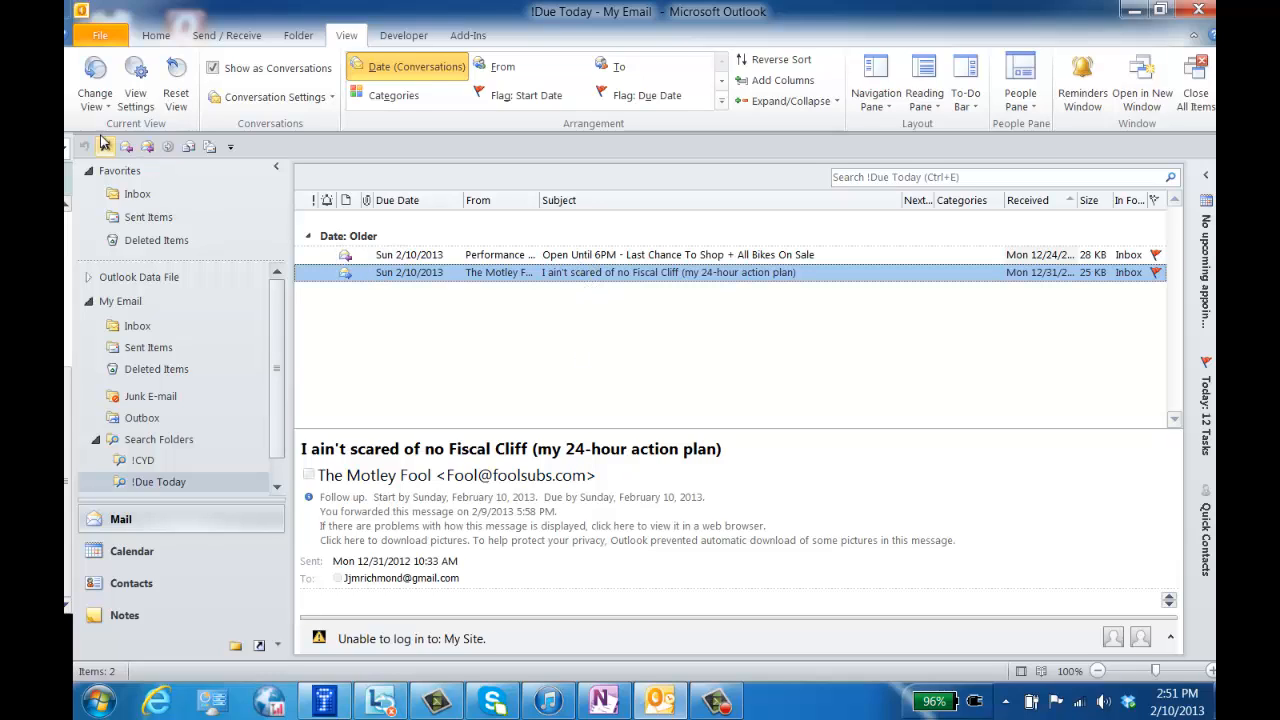
Step: Turn off automatic grouping according to arrangement in the !Due Today folder's view settings
left_click(148, 104)
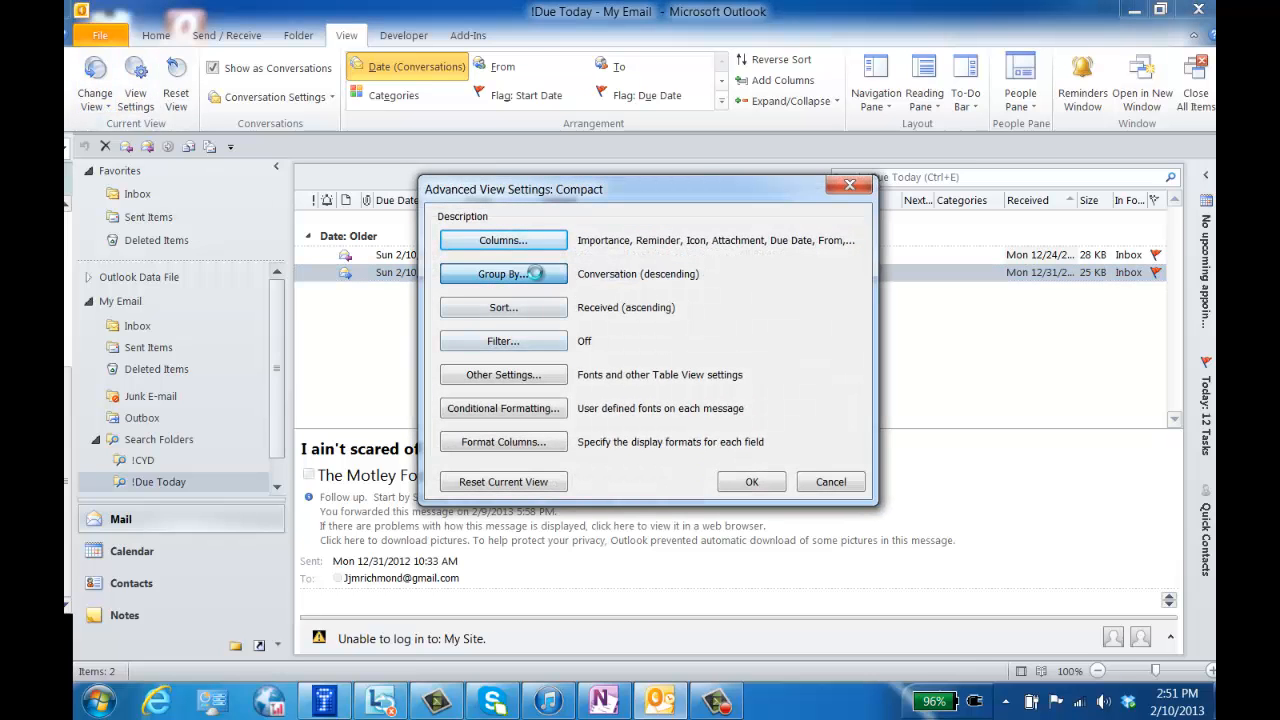
left_click(536, 273)
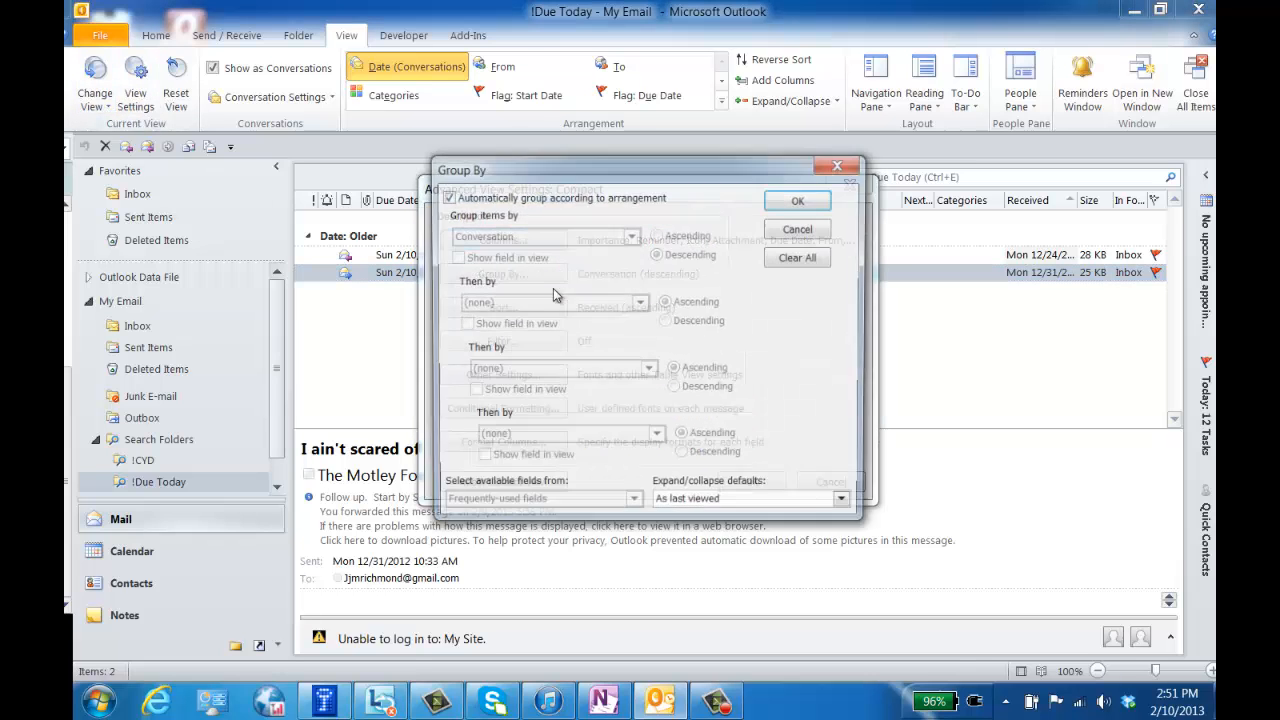
left_click(445, 197)
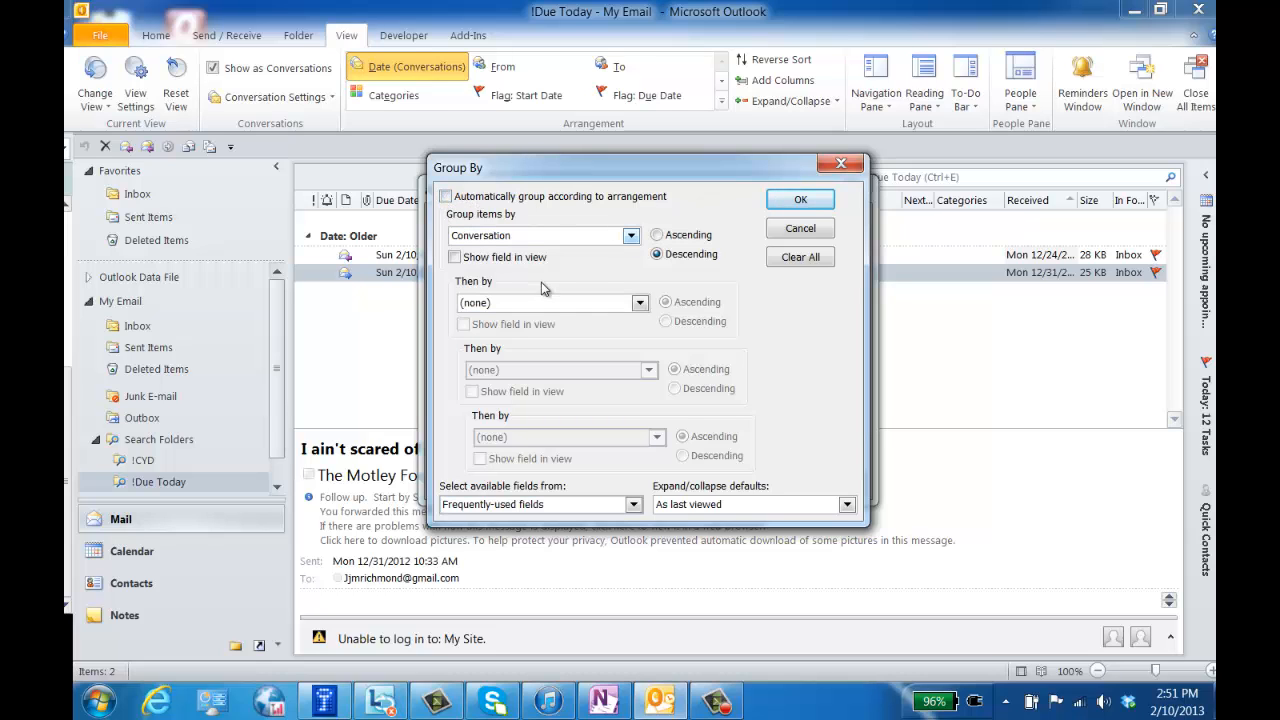
left_click(803, 204)
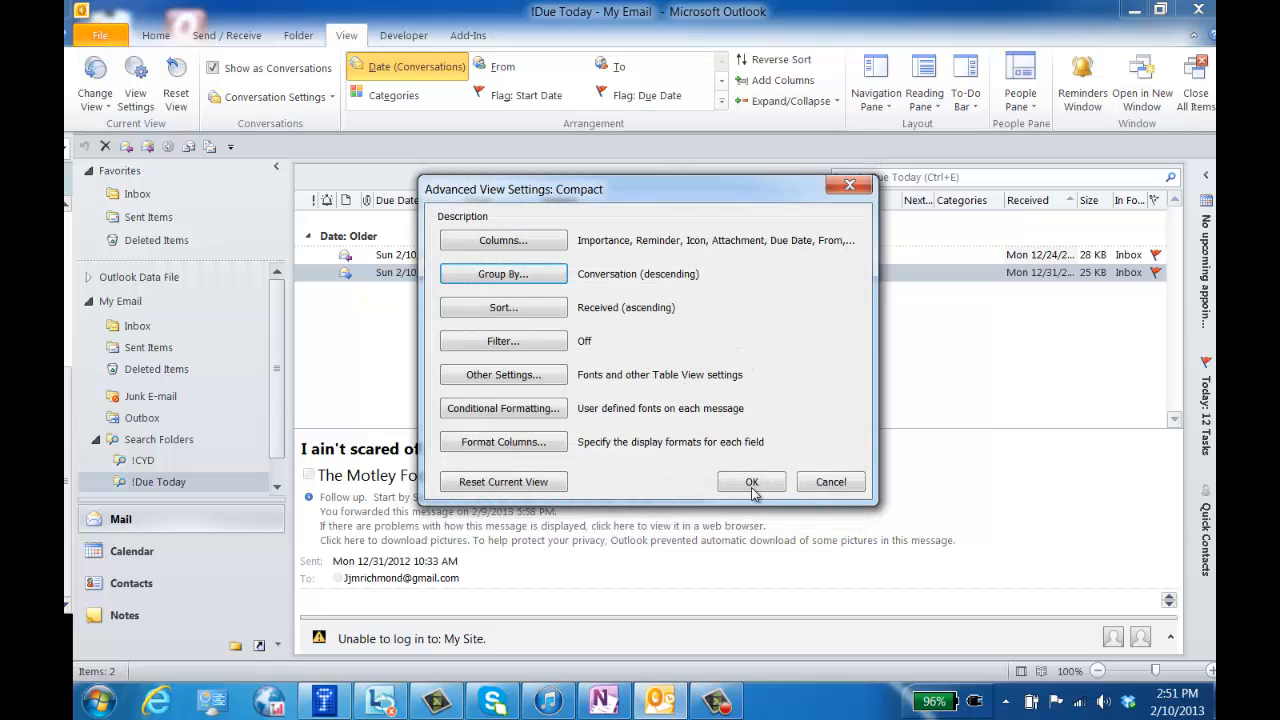
left_click(752, 483)
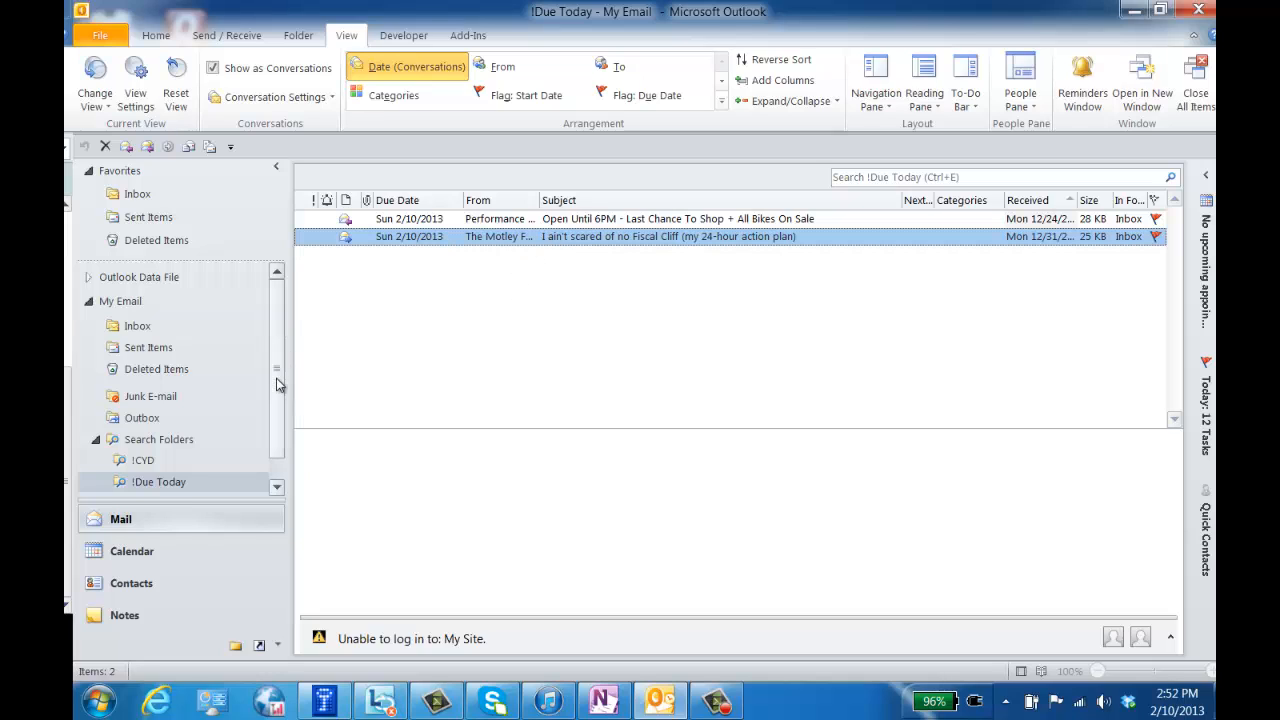
Step: Start a new custom search folder under My Email and name it !Today's Focus
scroll(278, 385, "down", 1)
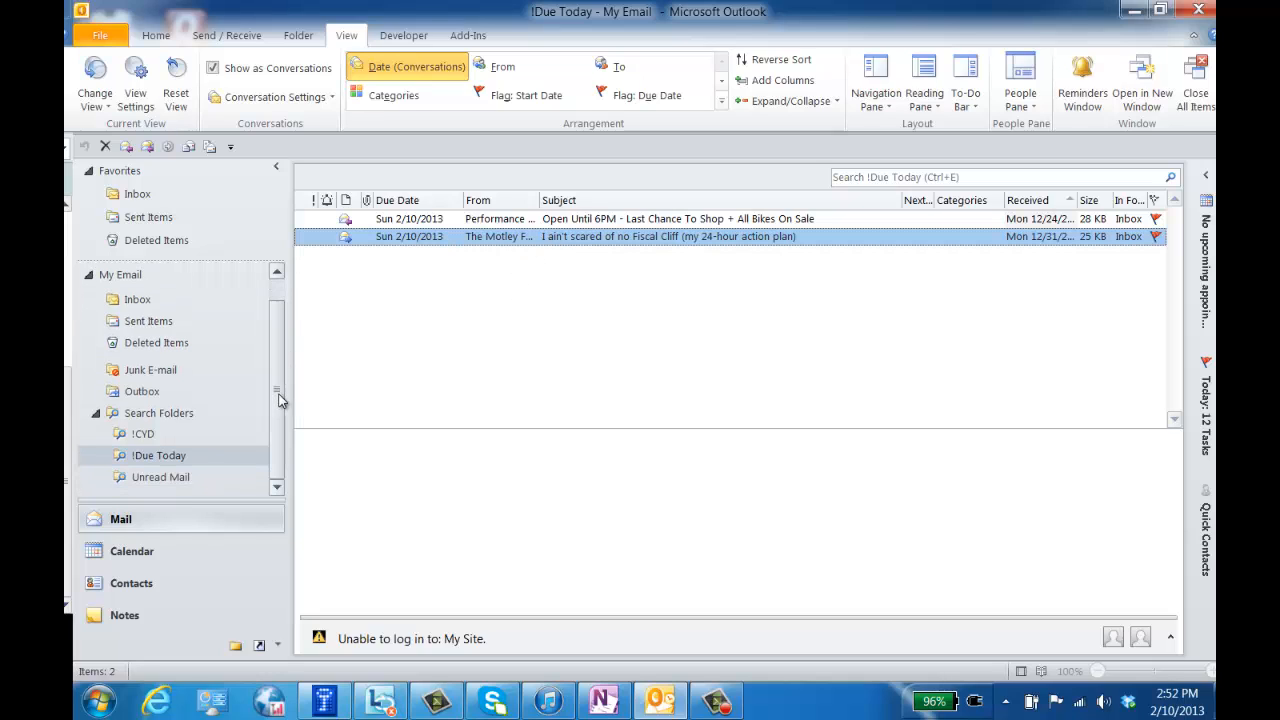
right_click(170, 414)
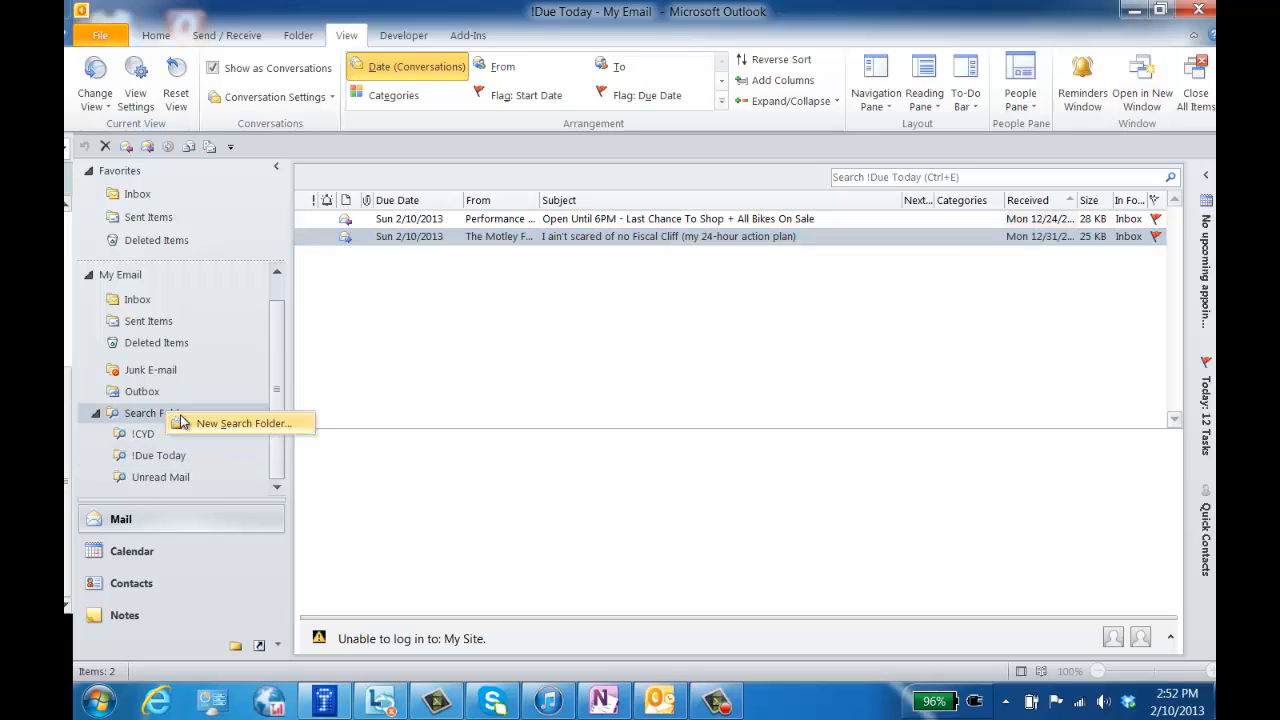
left_click(252, 430)
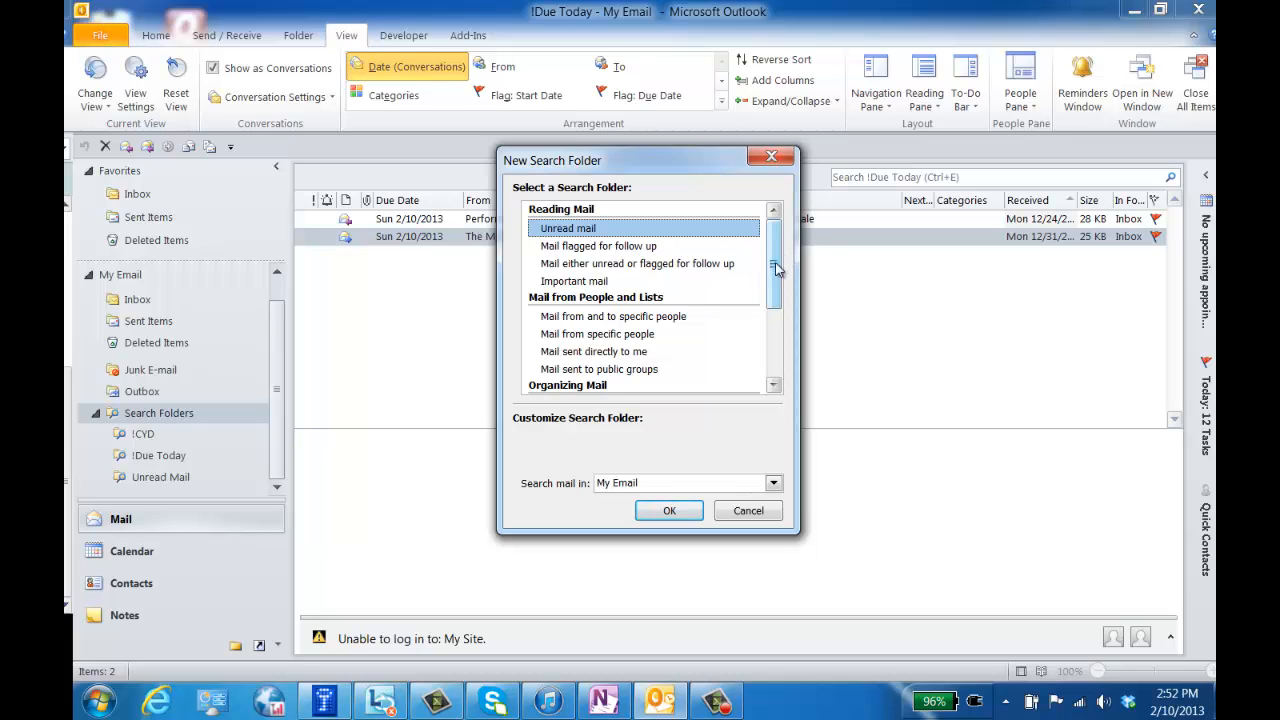
left_click_drag(776, 266, 806, 349)
left_click(672, 375)
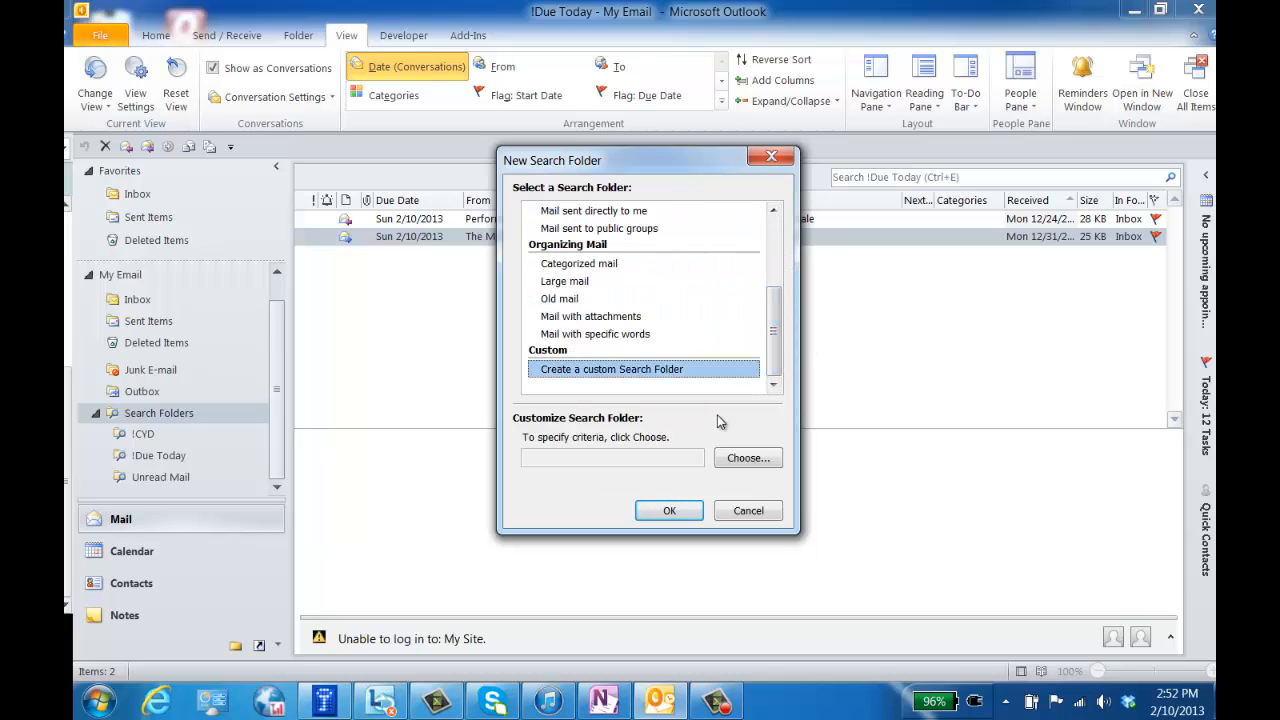
left_click(748, 457)
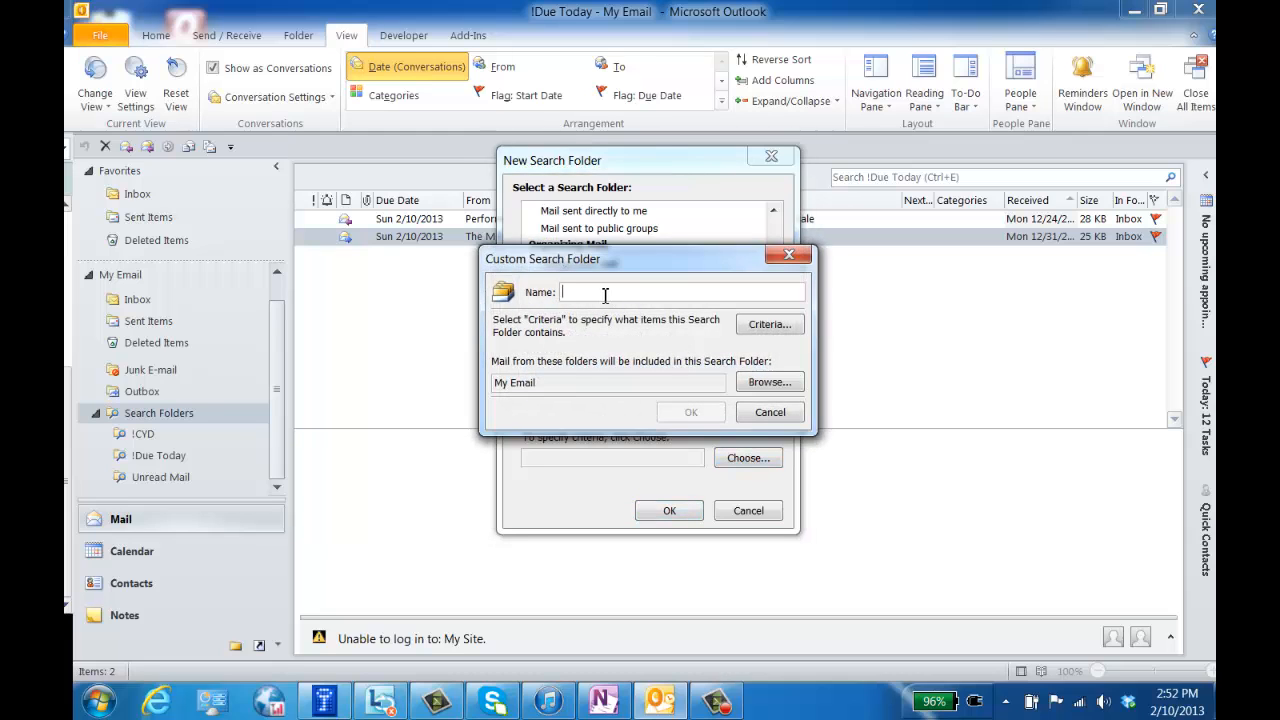
type("!Today")
key("Return")
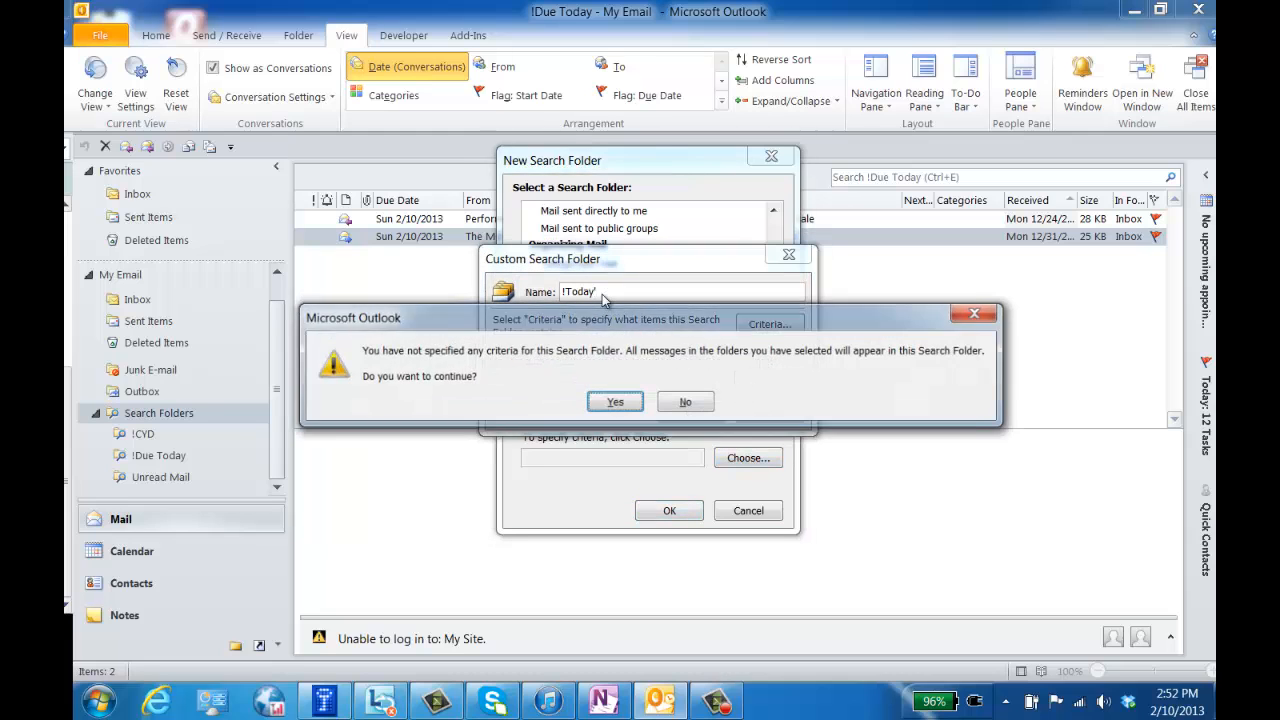
key("n")
type("s To")
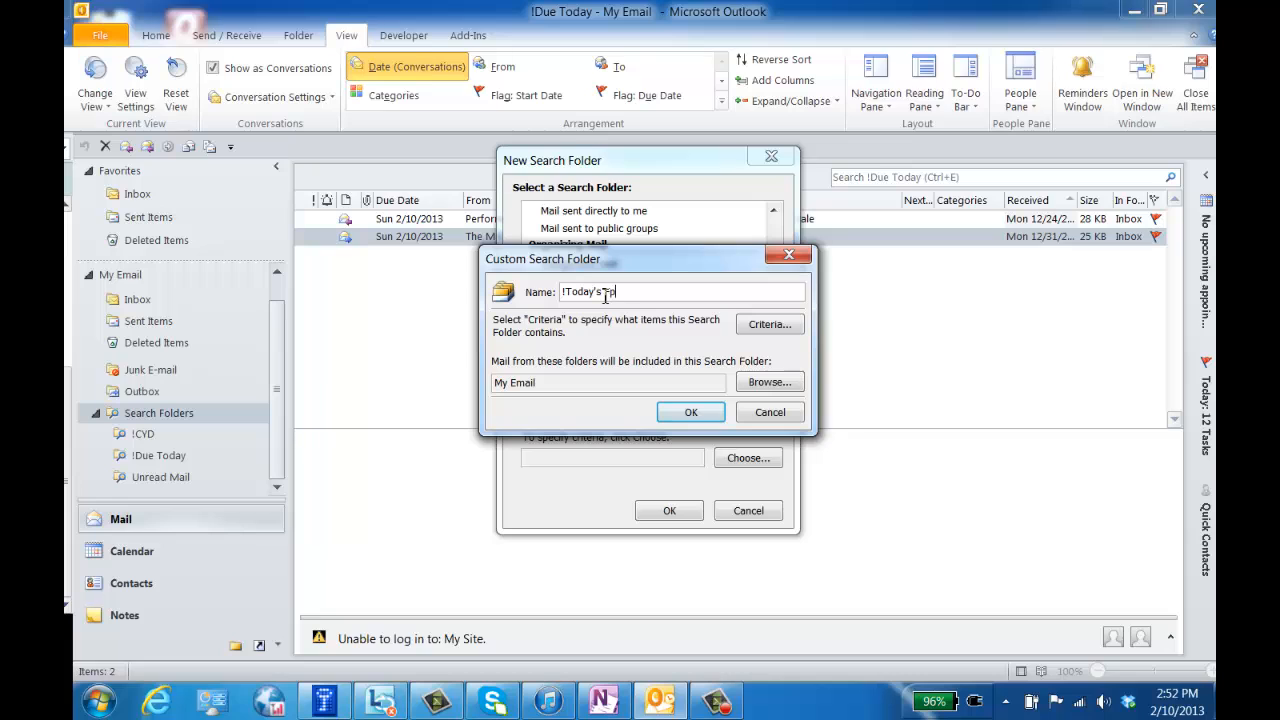
type("cus")
Step: Set the !Today's Focus search criteria to include only items flagged by me
left_click(748, 330)
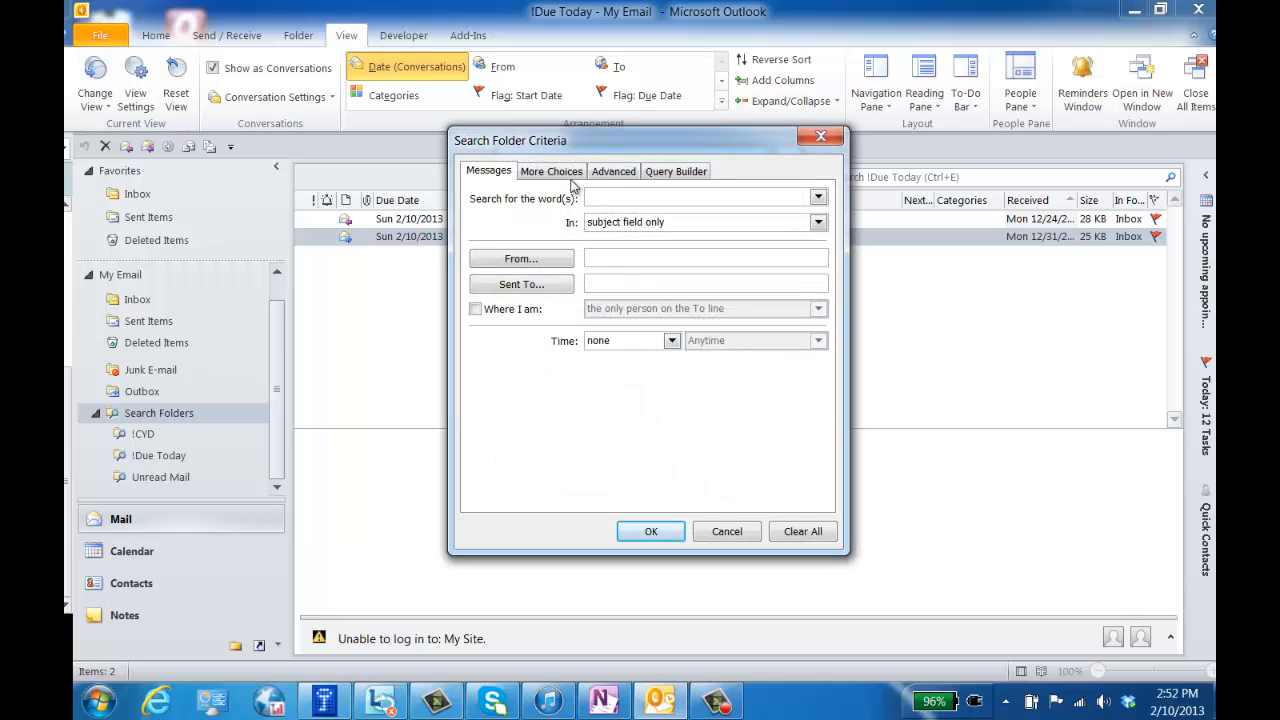
left_click(571, 172)
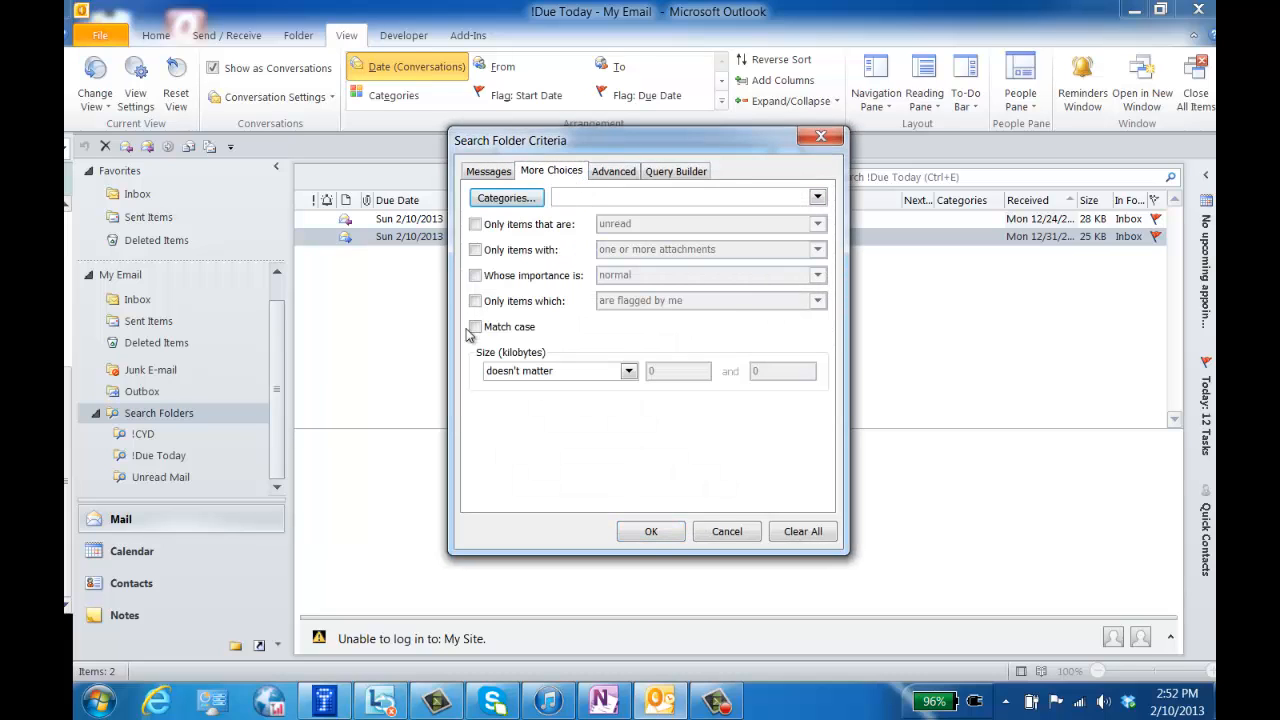
left_click(527, 304)
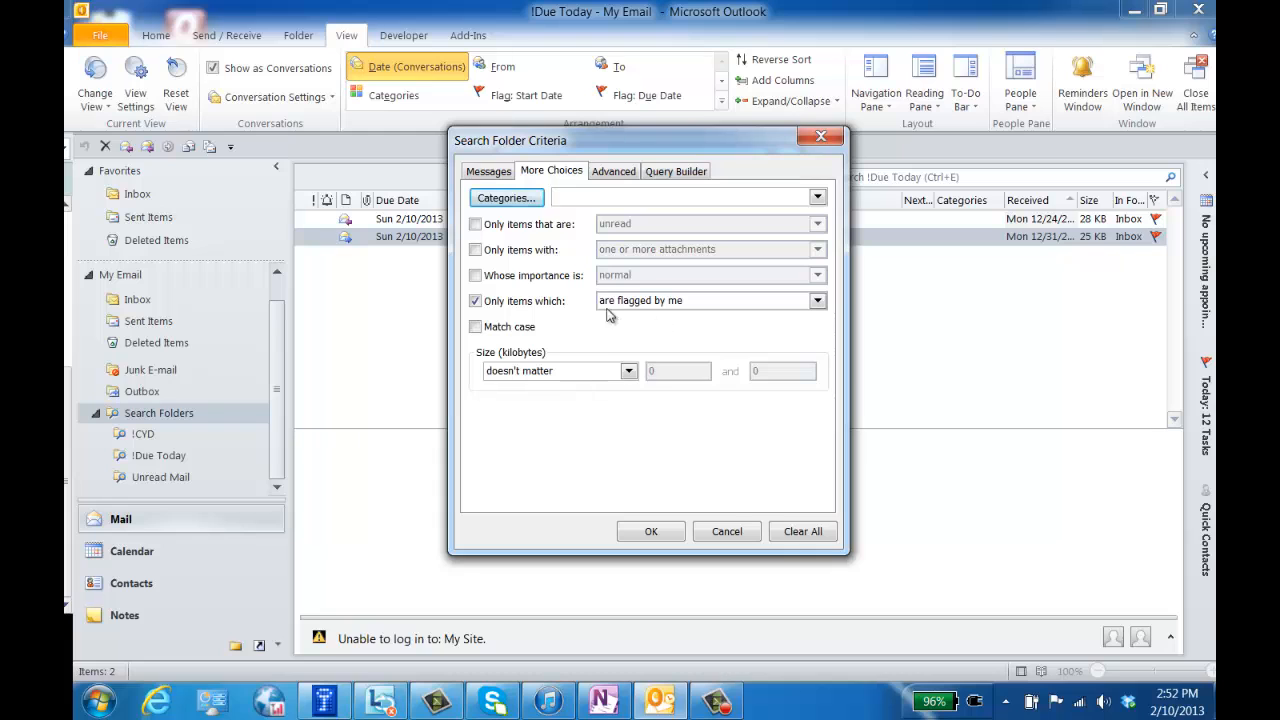
Step: Add a new color category named !Today from the search criteria's category list
left_click(508, 198)
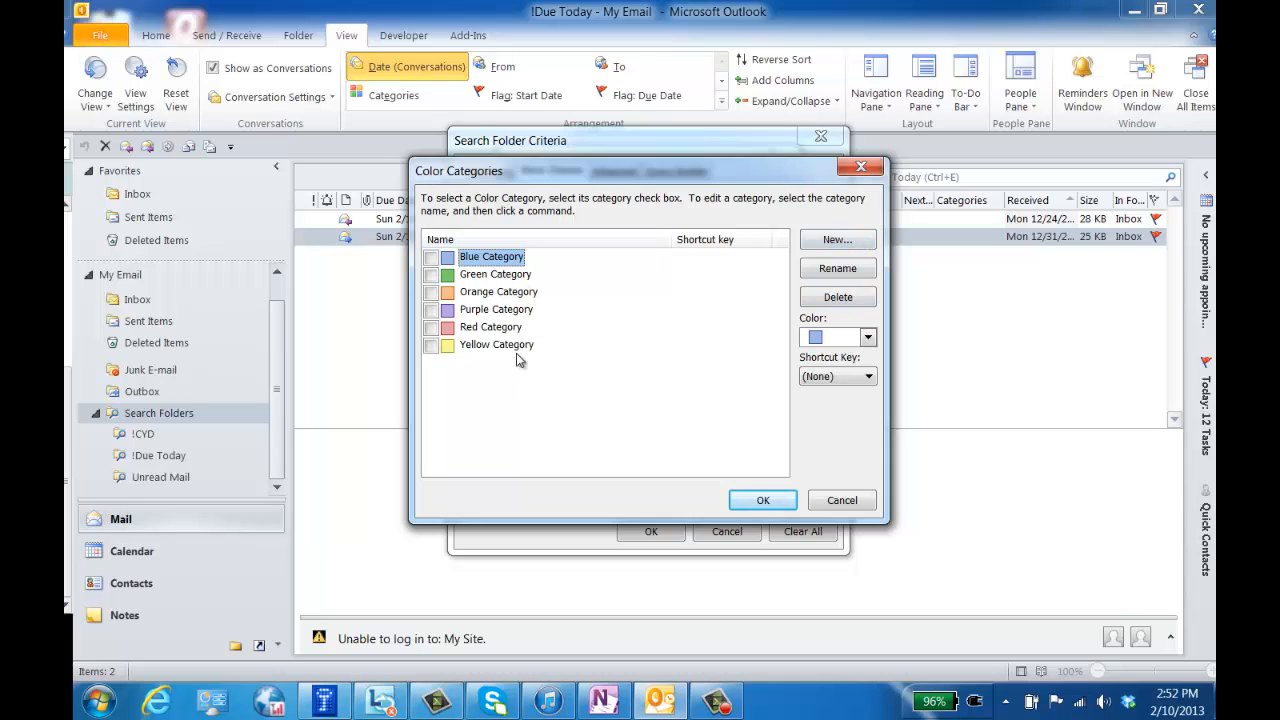
left_click(837, 240)
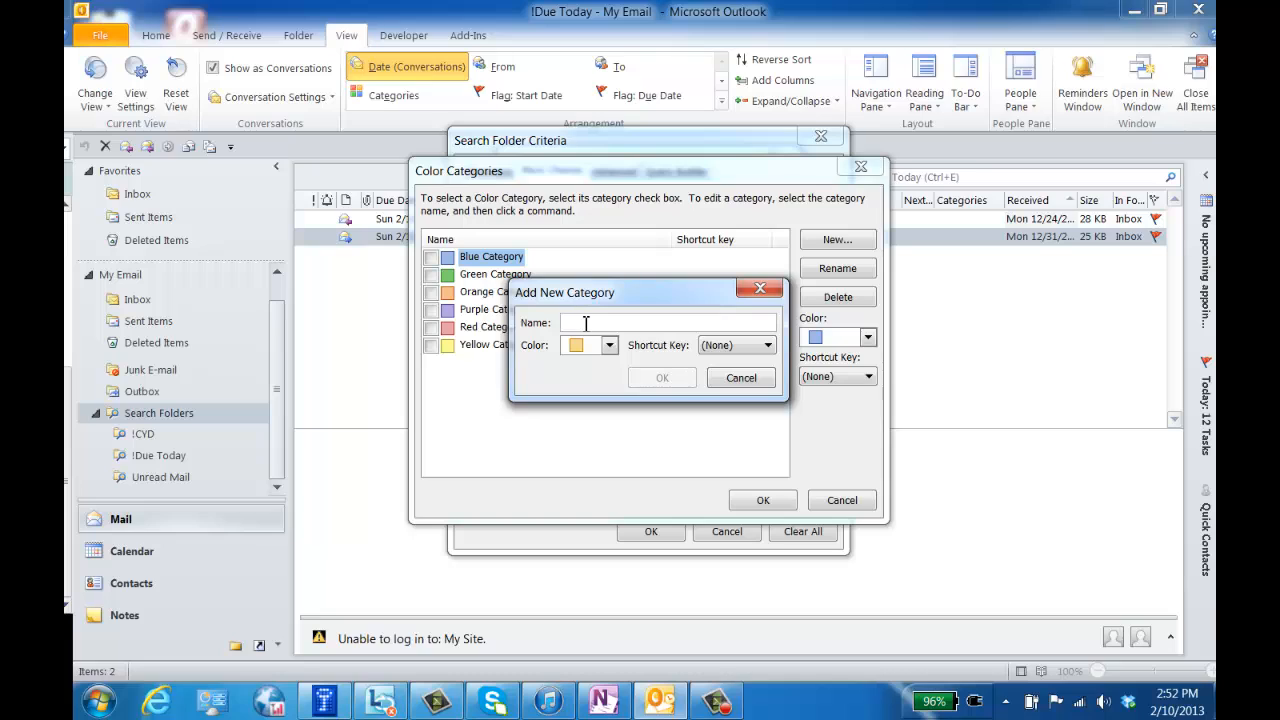
type("!")
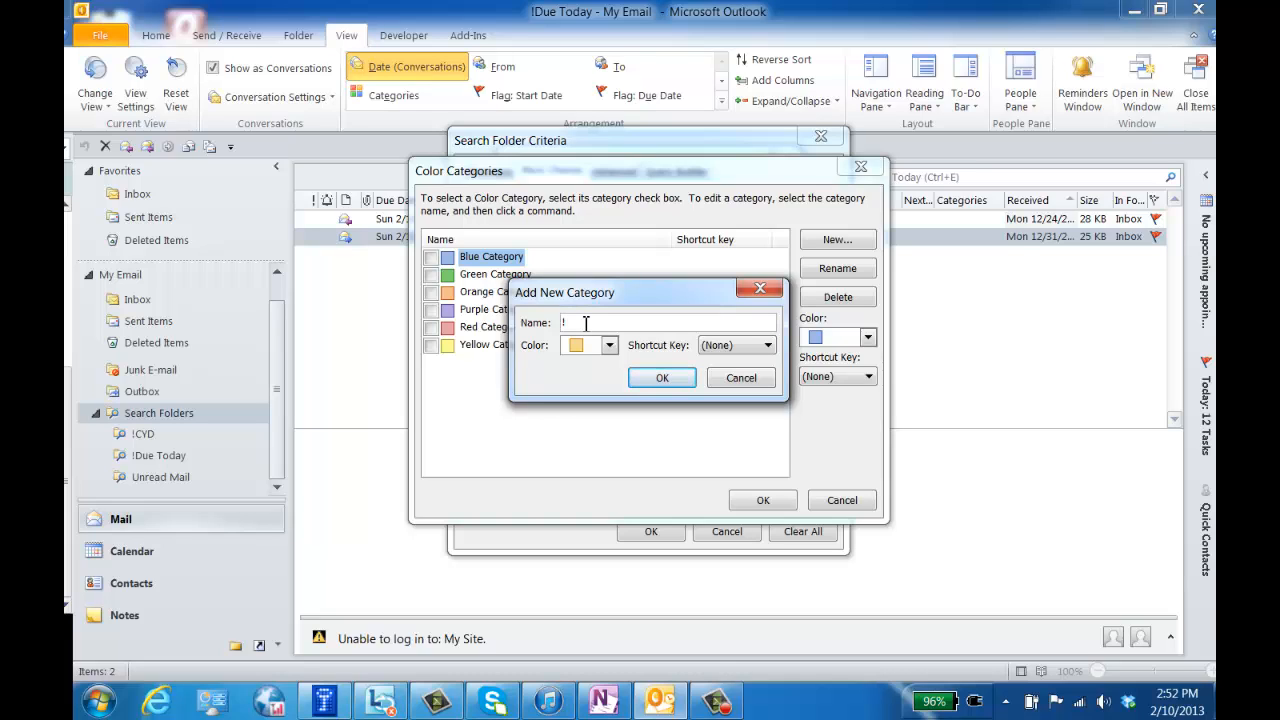
type("Today")
key("Return")
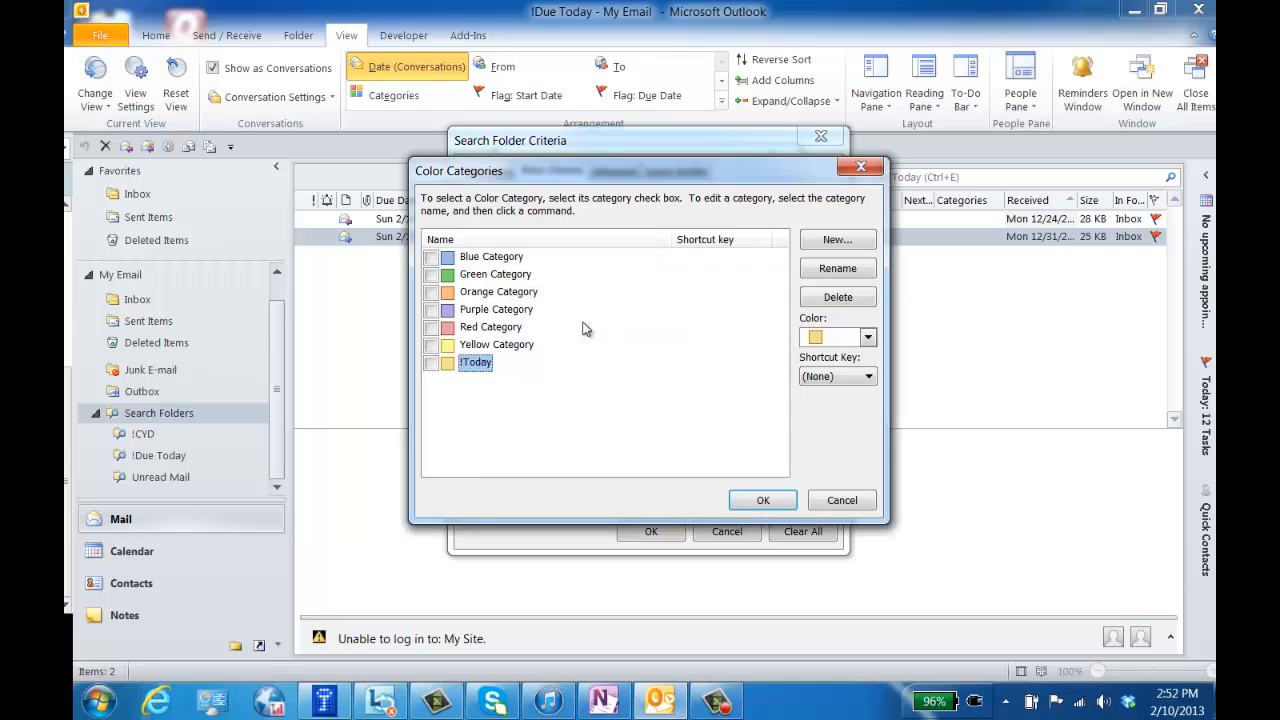
Step: Rename the !Today category as !Today's Focus and set its color to none
left_click(838, 268)
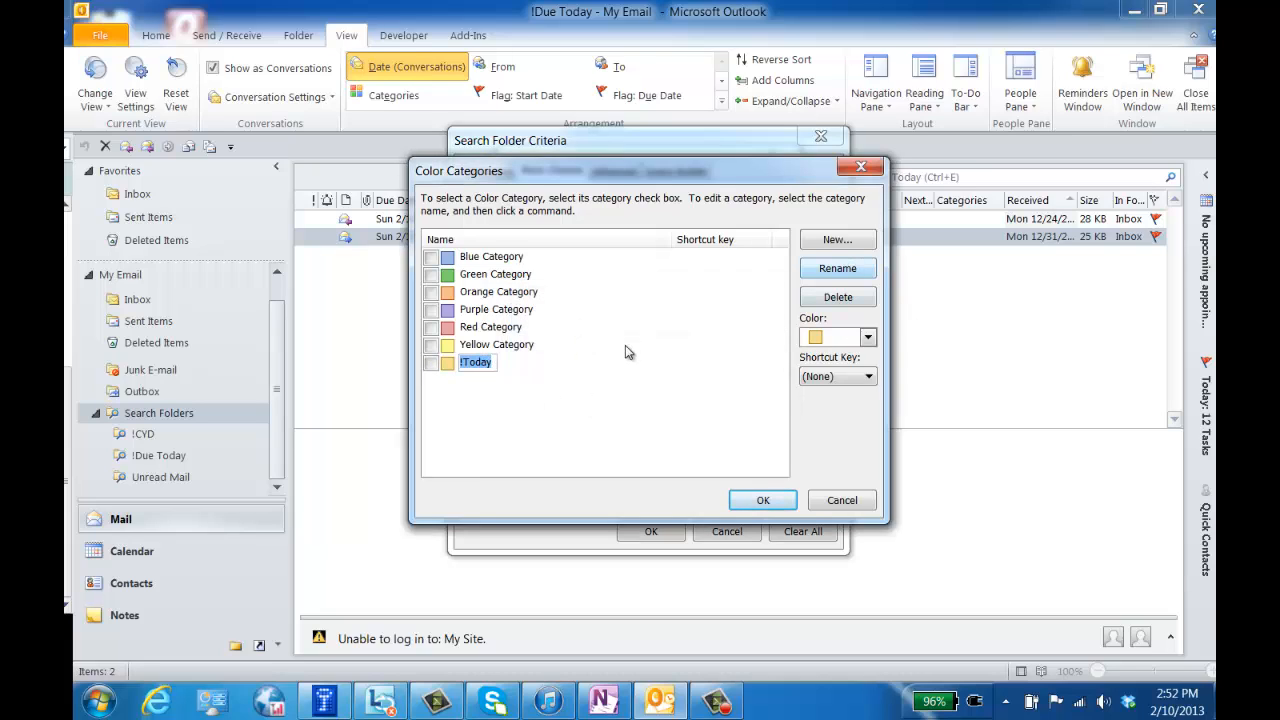
left_click(492, 364)
type("'s Focu")
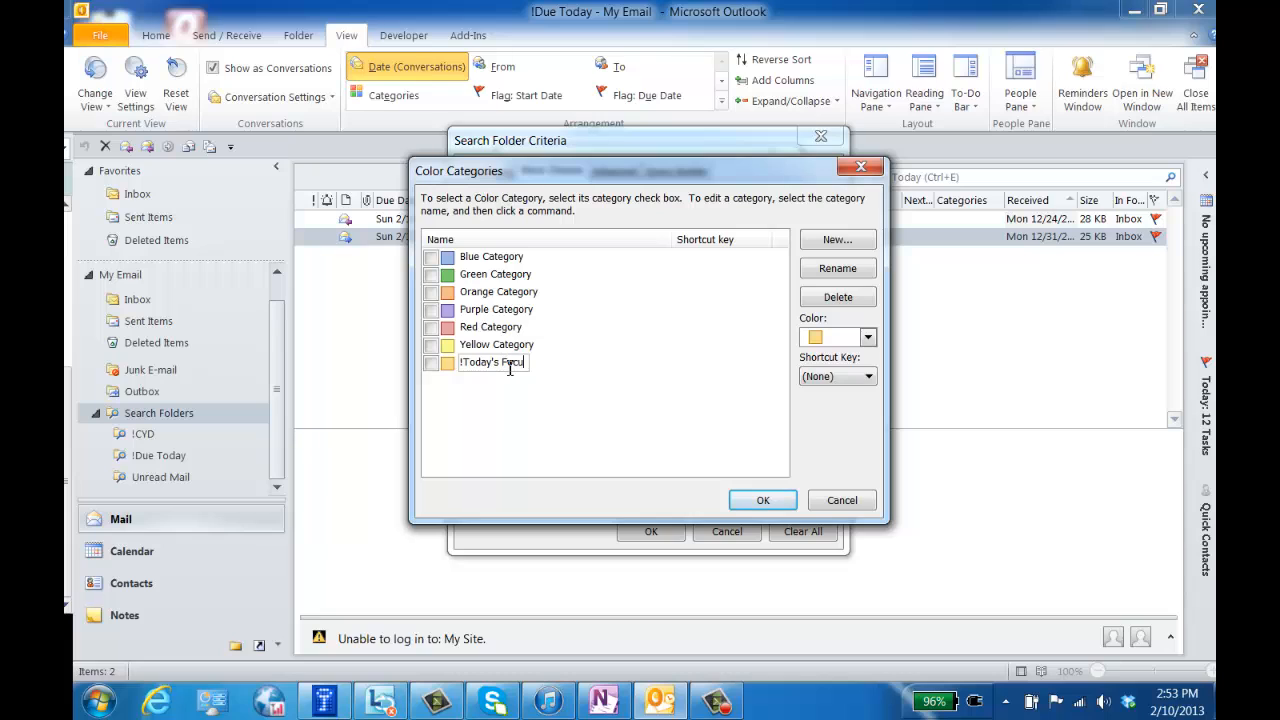
type("s")
left_click(869, 338)
left_click(872, 362)
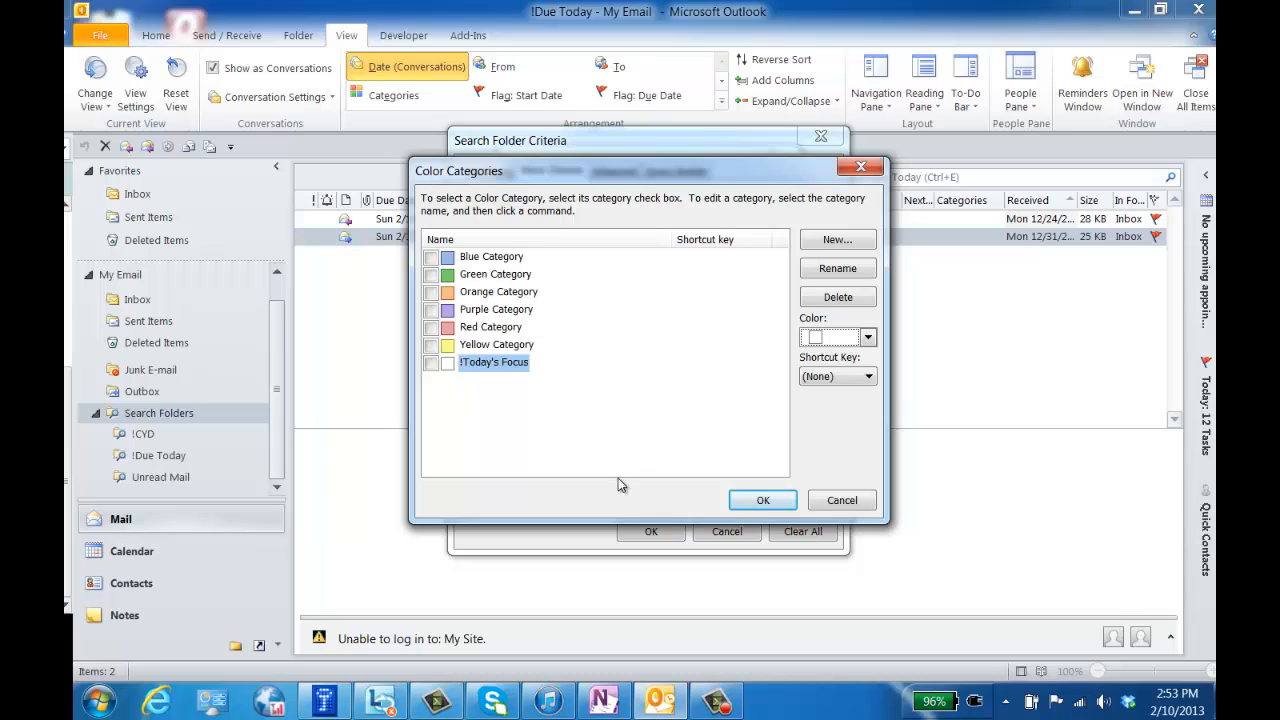
left_click(763, 501)
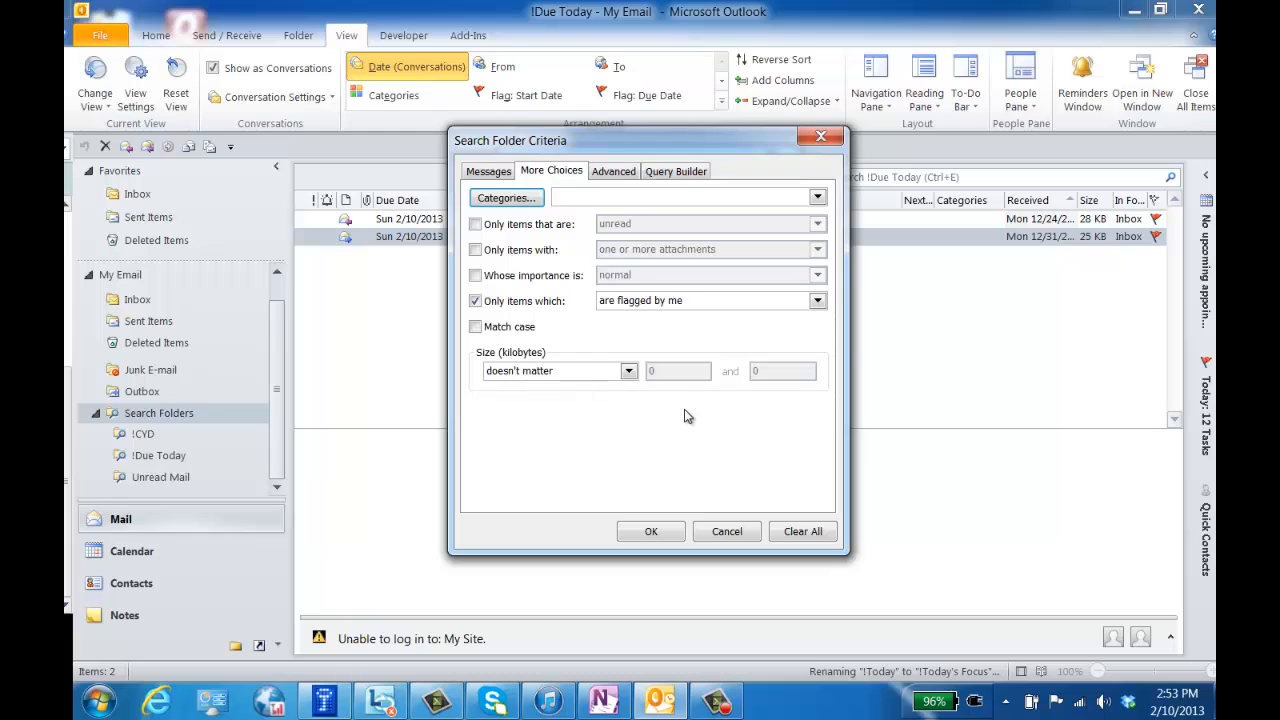
Step: Add the !Today's Focus category to the search folder criteria and accept the criteria
left_click(506, 197)
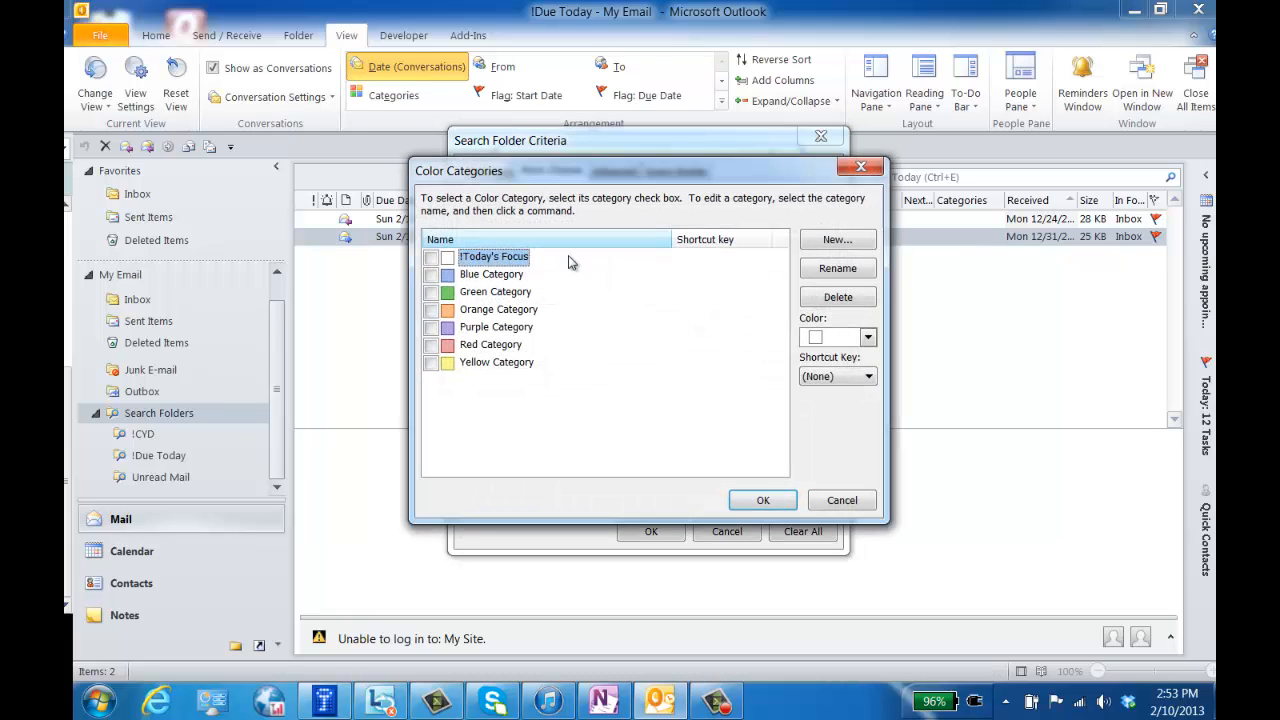
left_click(431, 258)
left_click(757, 502)
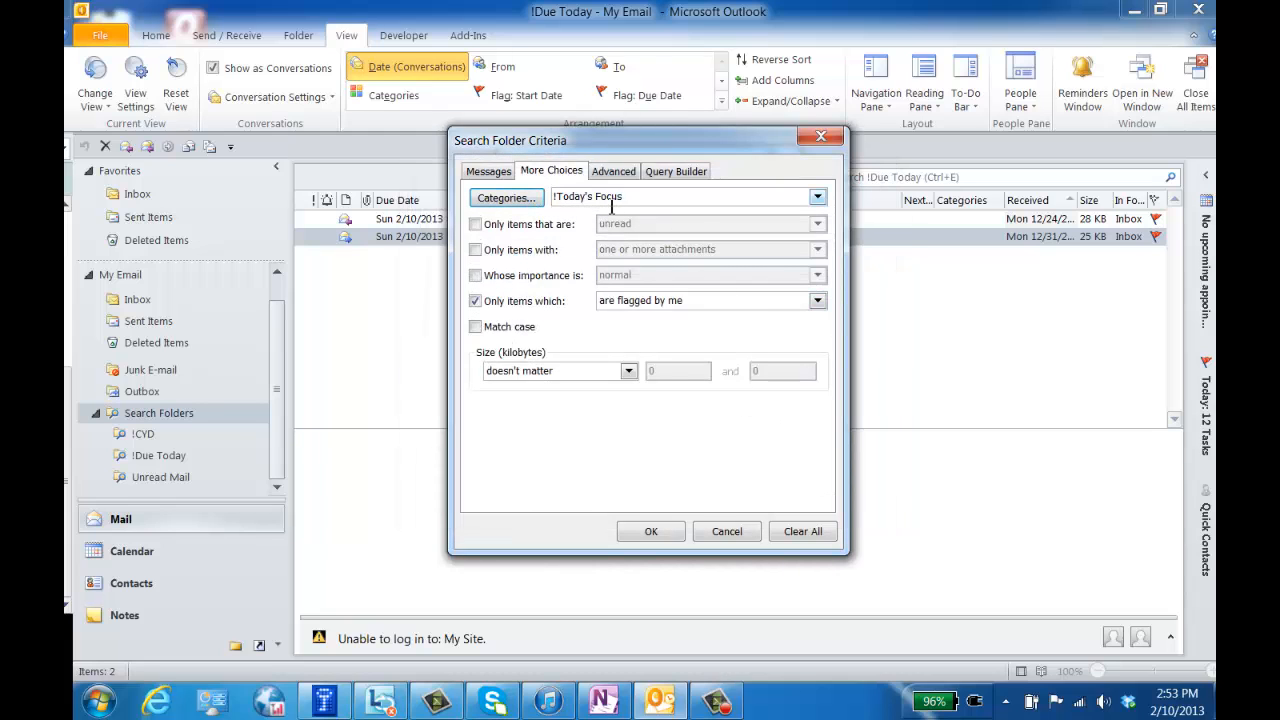
left_click(651, 531)
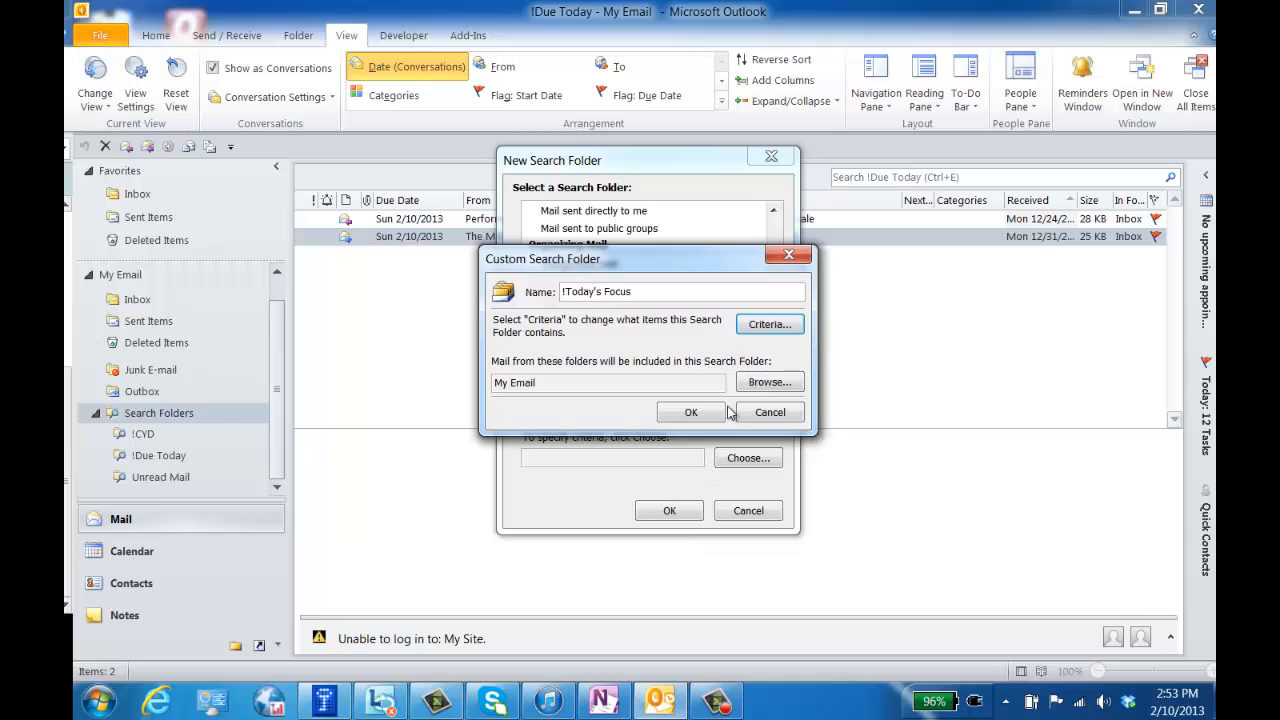
Step: Limit the !Today's Focus search folder to Inbox and Sent Items instead of all of My Email, and create it
left_click(787, 383)
left_click(521, 231)
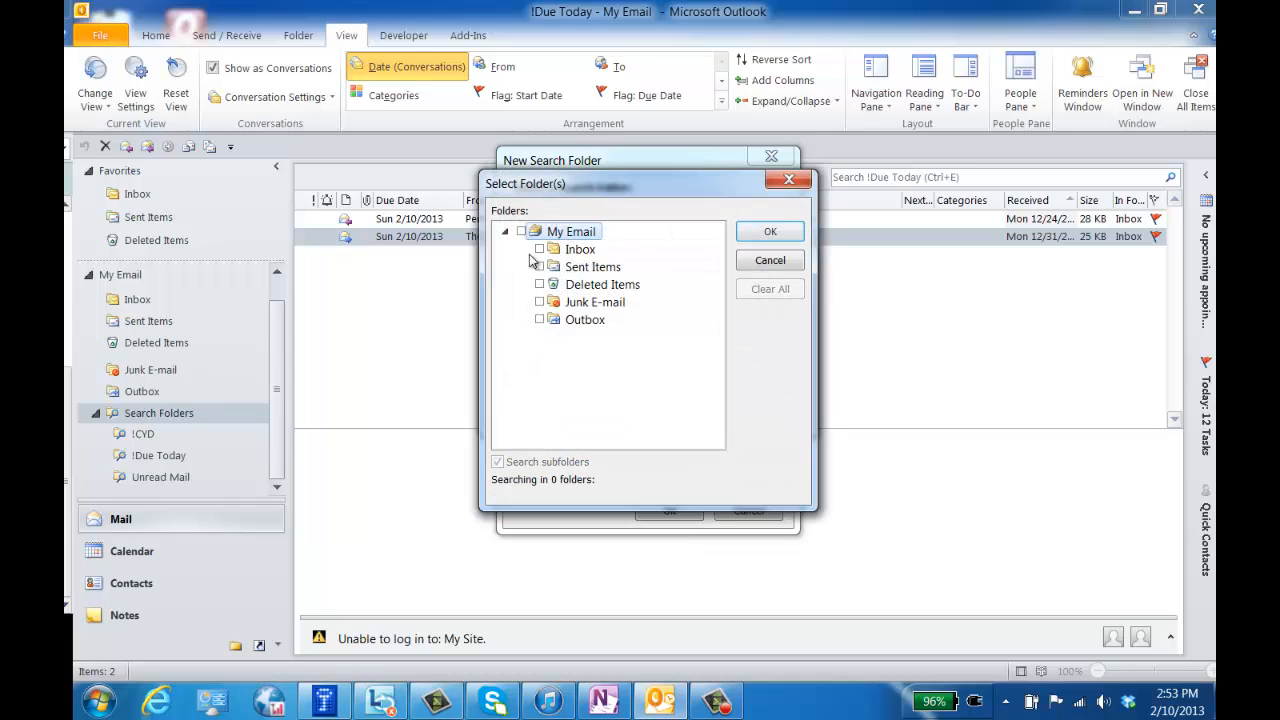
left_click(540, 249)
left_click(540, 267)
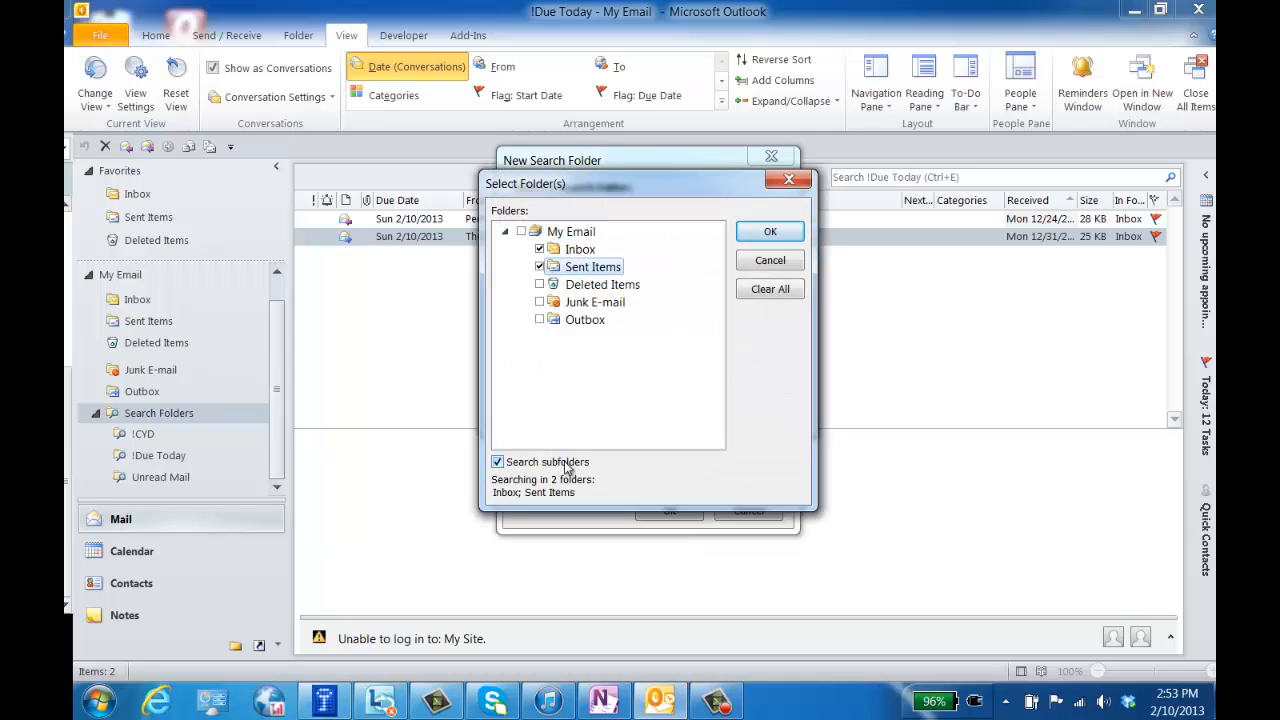
left_click(770, 231)
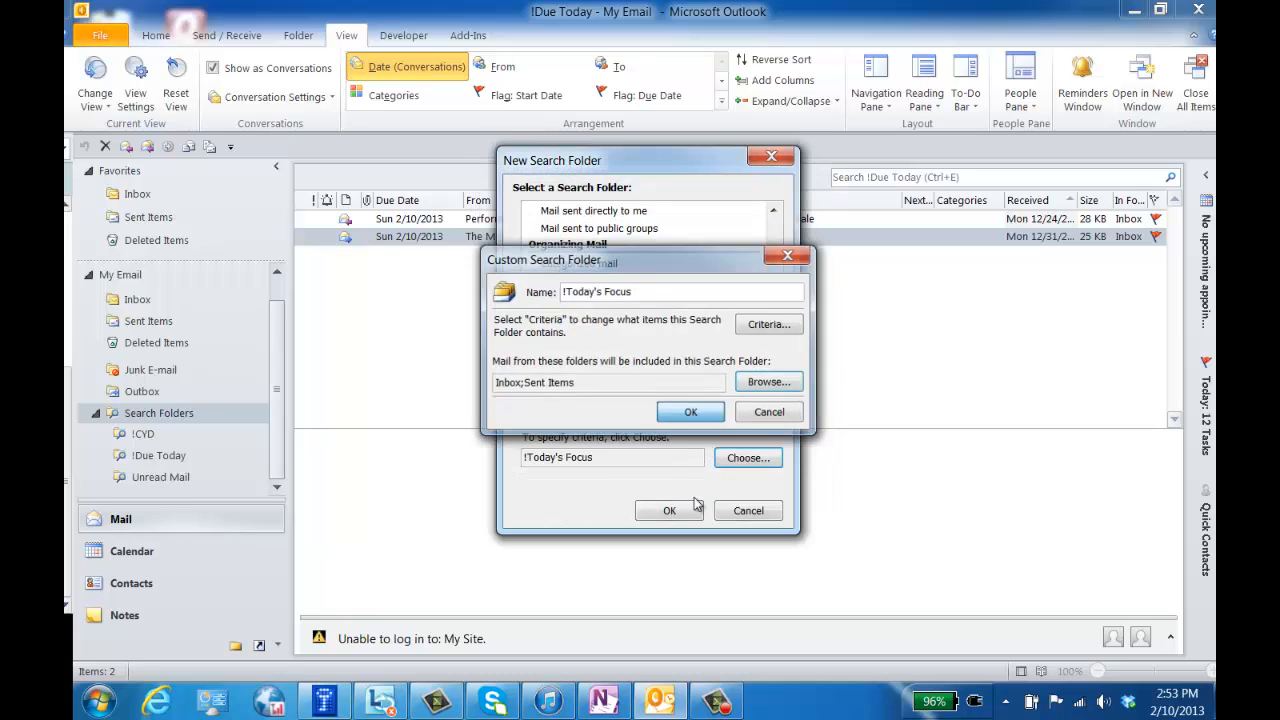
left_click(680, 410)
left_click(669, 510)
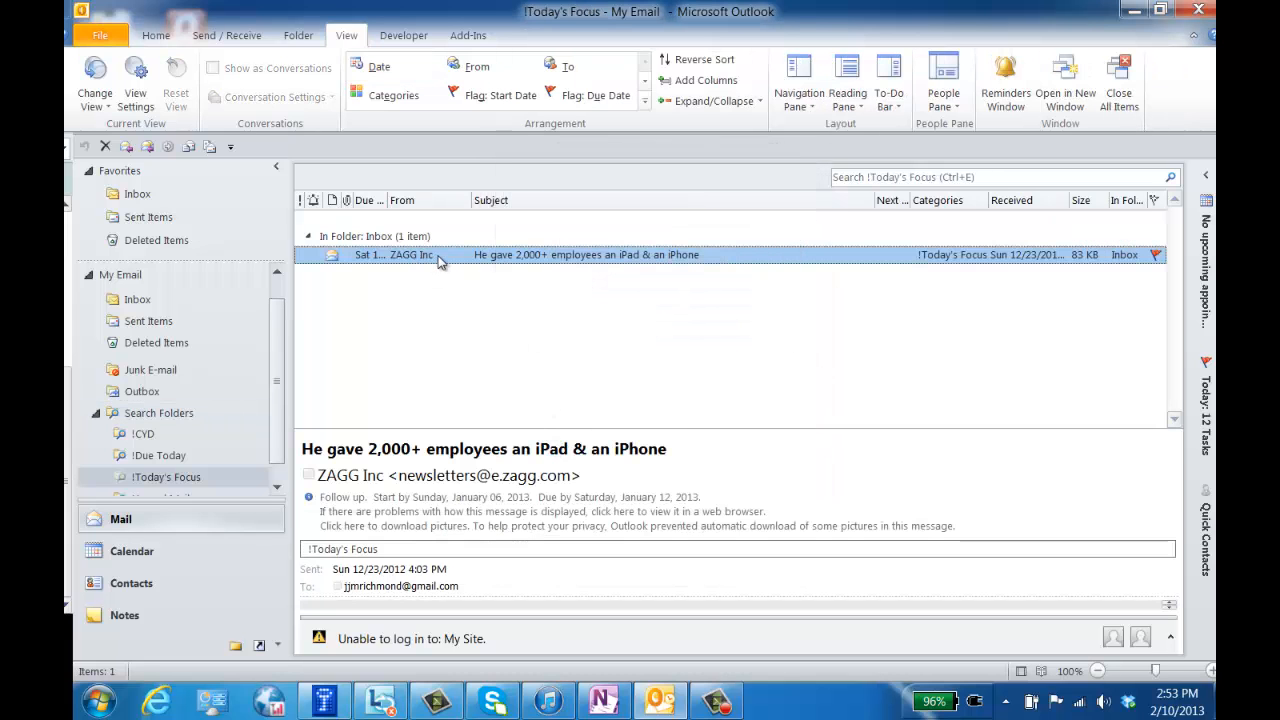
right_click(692, 258)
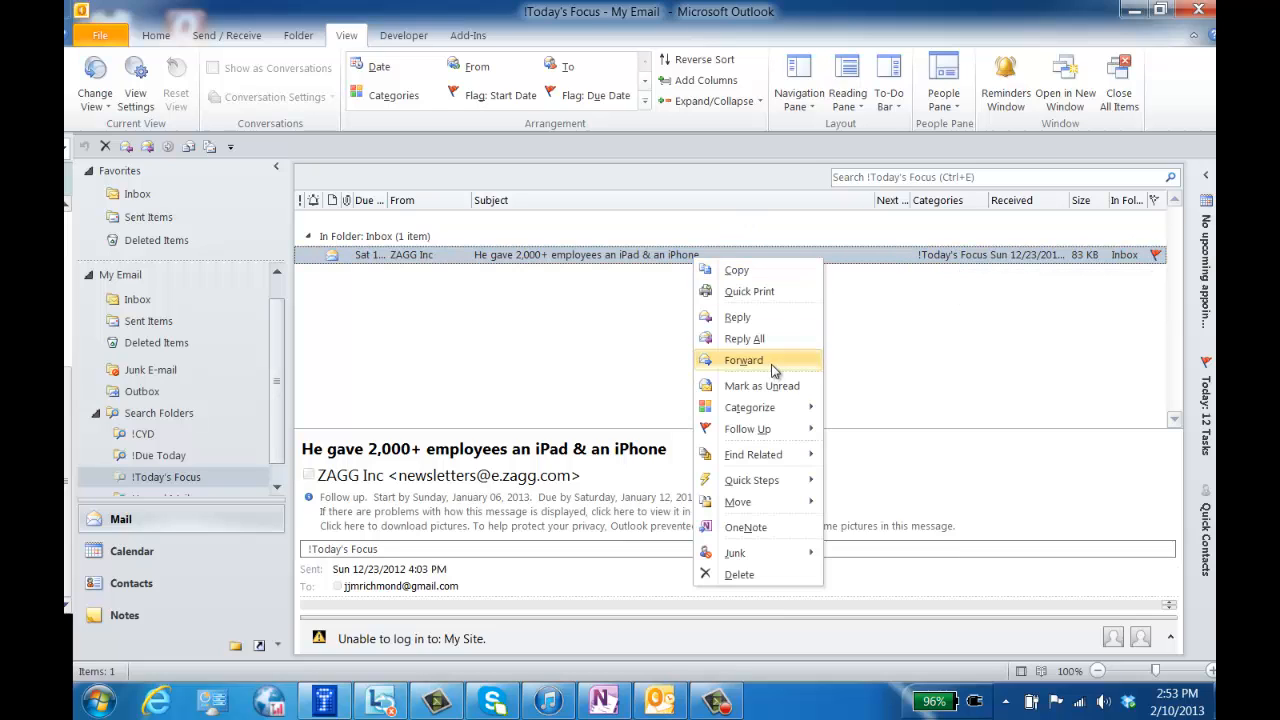
mouse_move(790, 415)
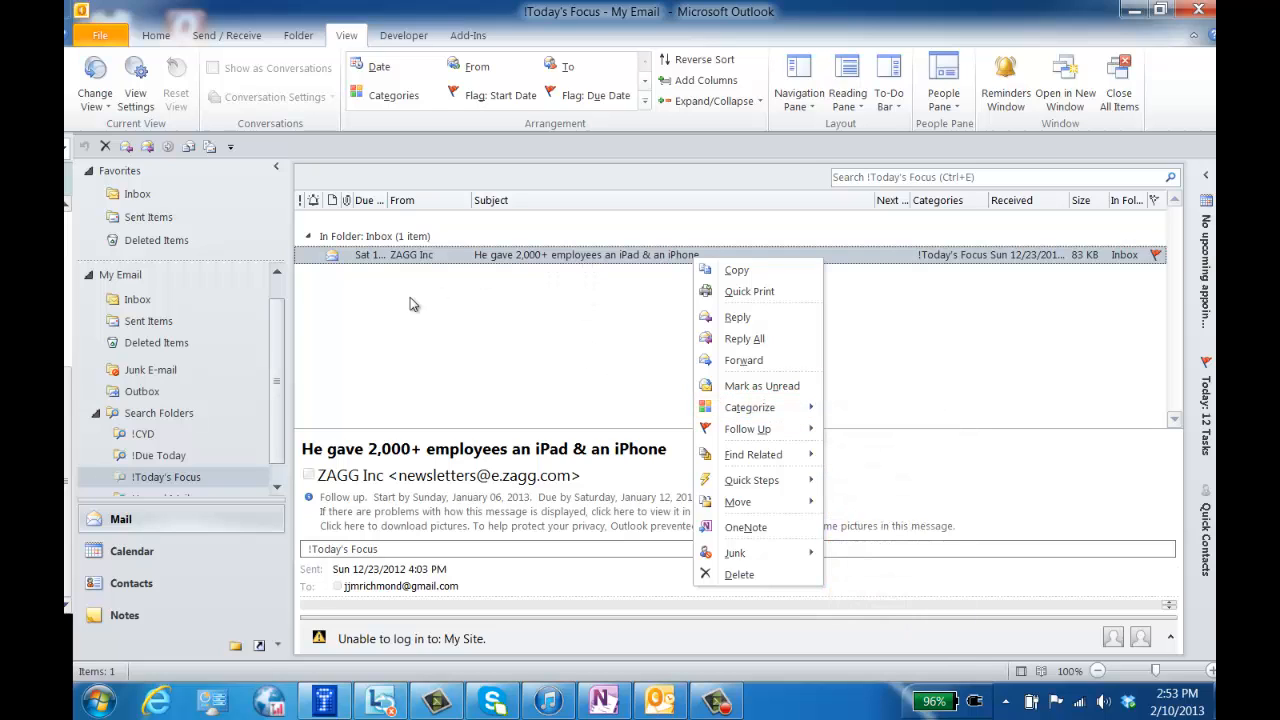
left_click_drag(275, 354, 270, 409)
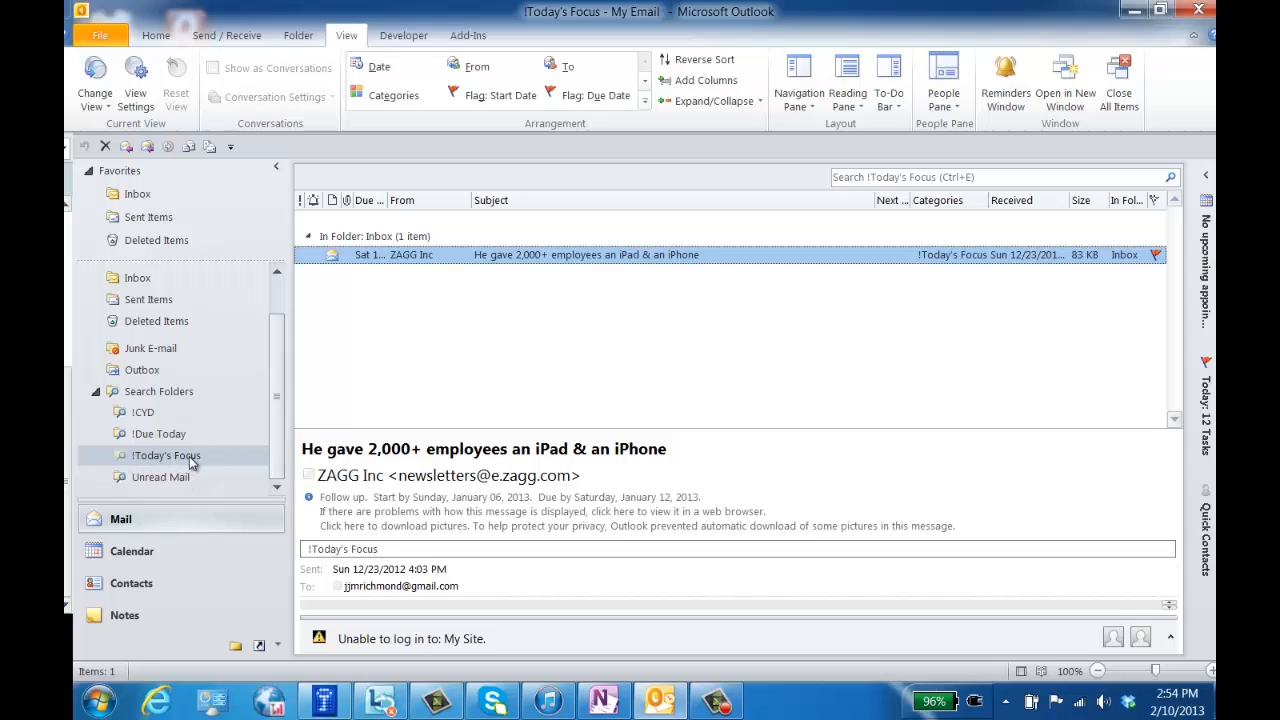
Step: Create a mail folder named InboxPro inside the My Email Inbox
scroll(277, 400, "up", 2)
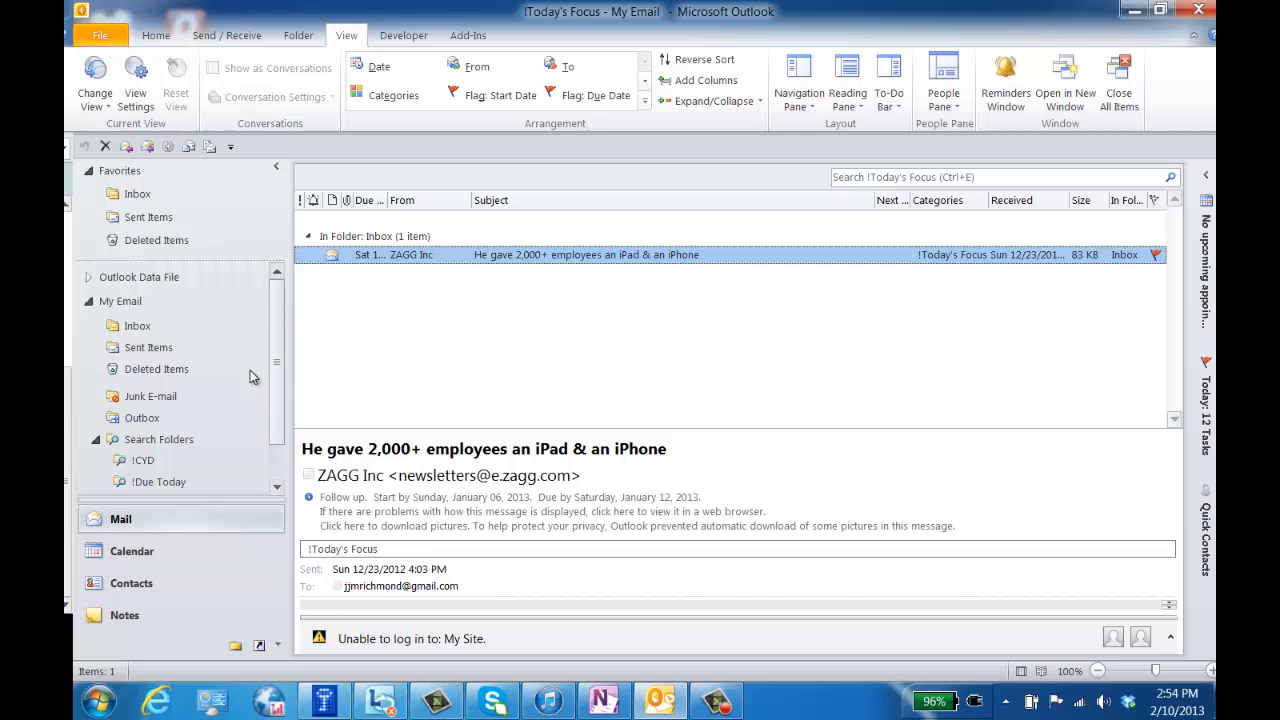
left_click(137, 328)
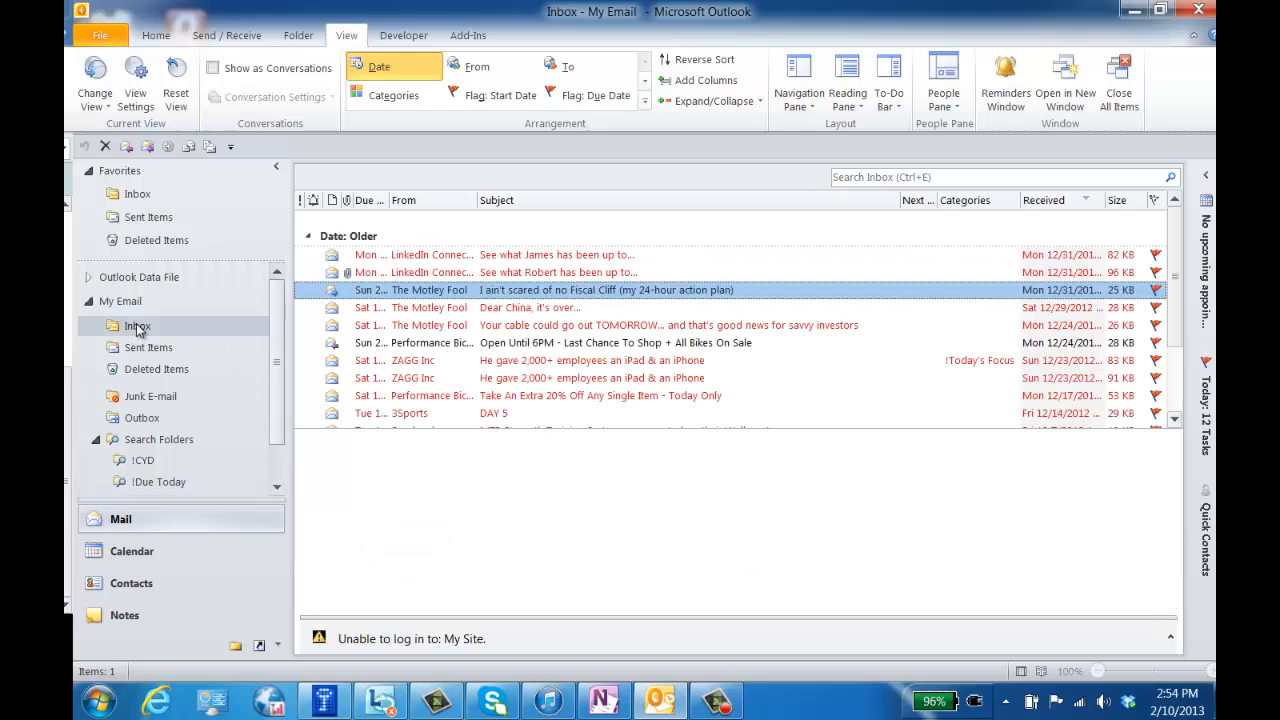
right_click(137, 330)
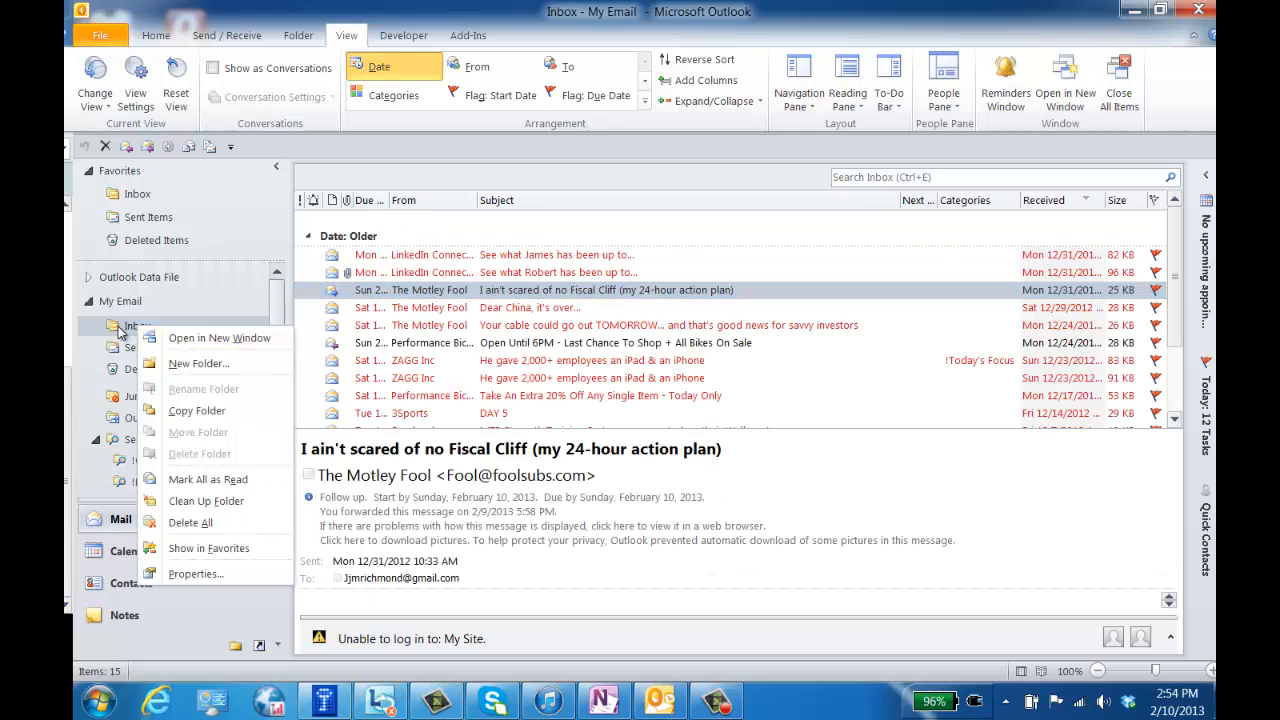
left_click(197, 364)
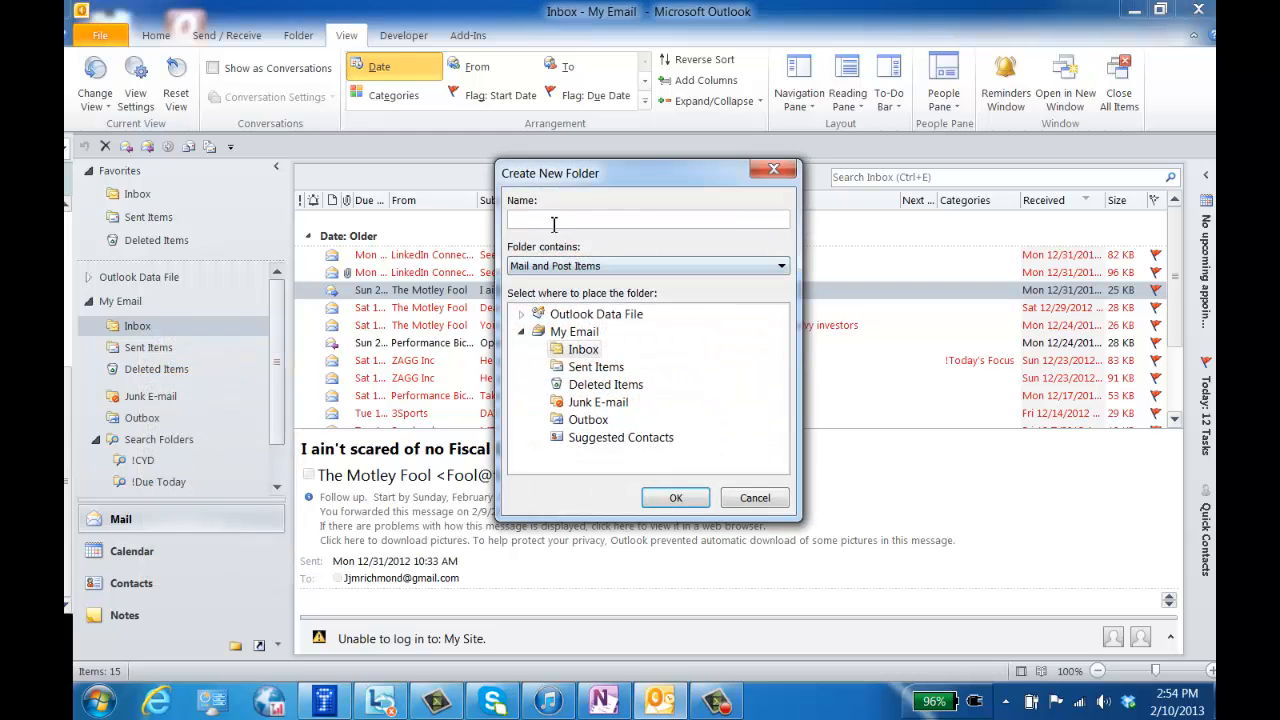
type("InboxPro")
left_click(684, 497)
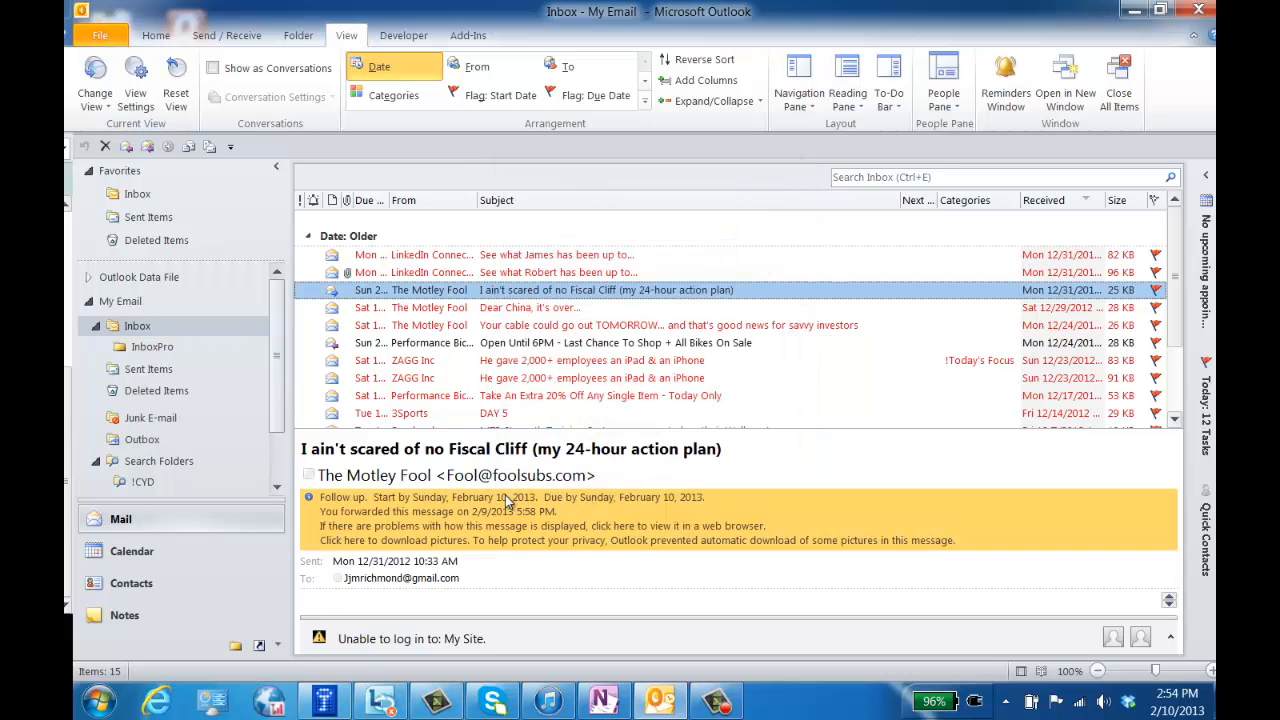
Step: Examine the contents of InboxPro and Inbox, and look over the search folders below them
left_click(165, 347)
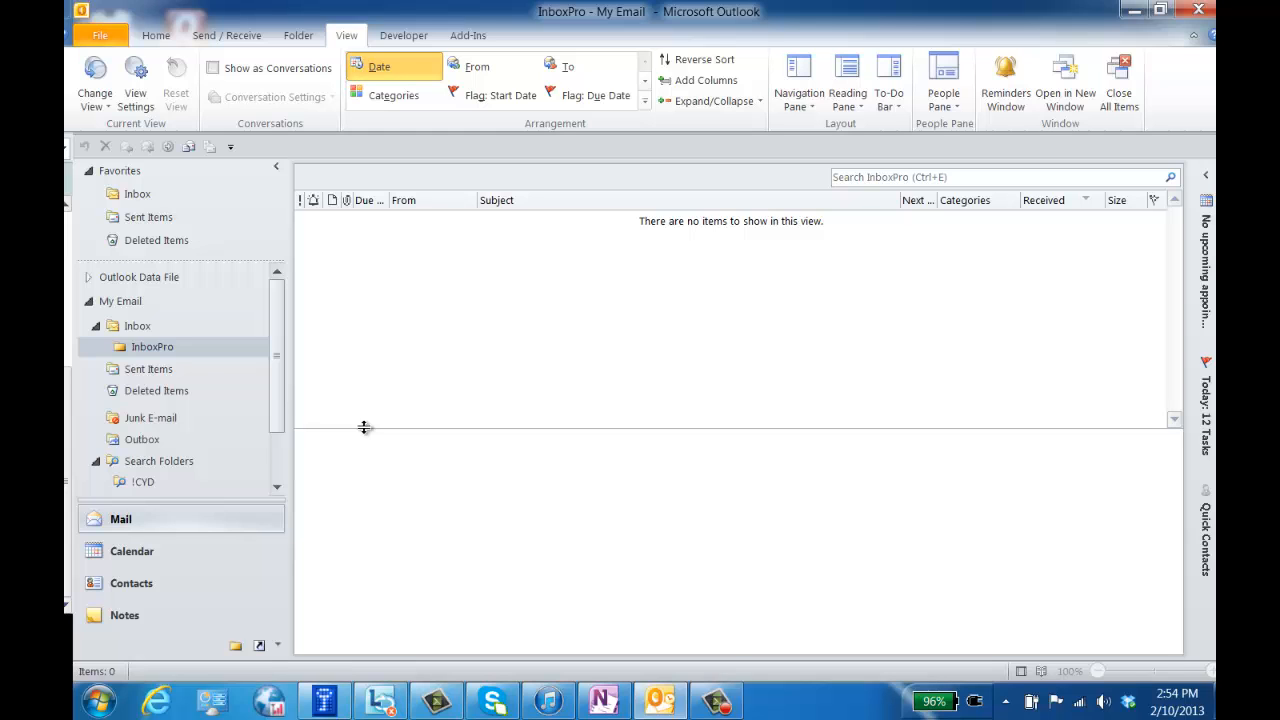
left_click(152, 328)
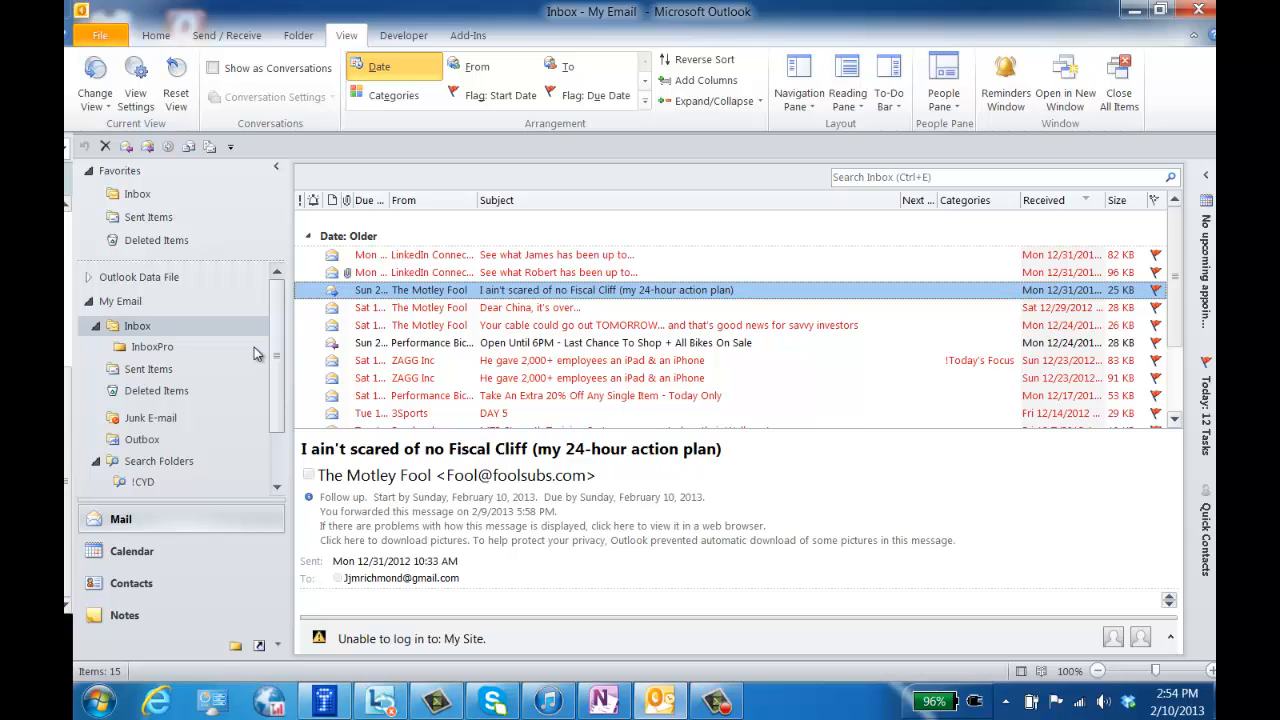
left_click(140, 347)
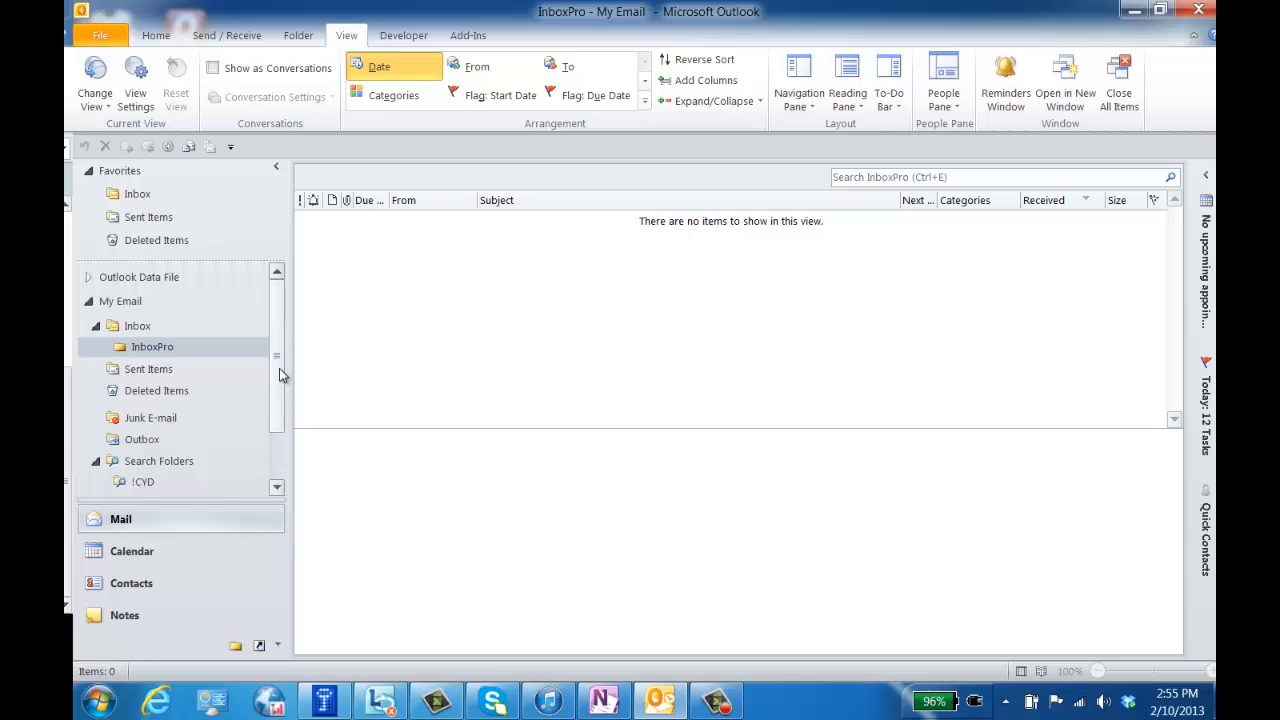
scroll(276, 410, "down", 1)
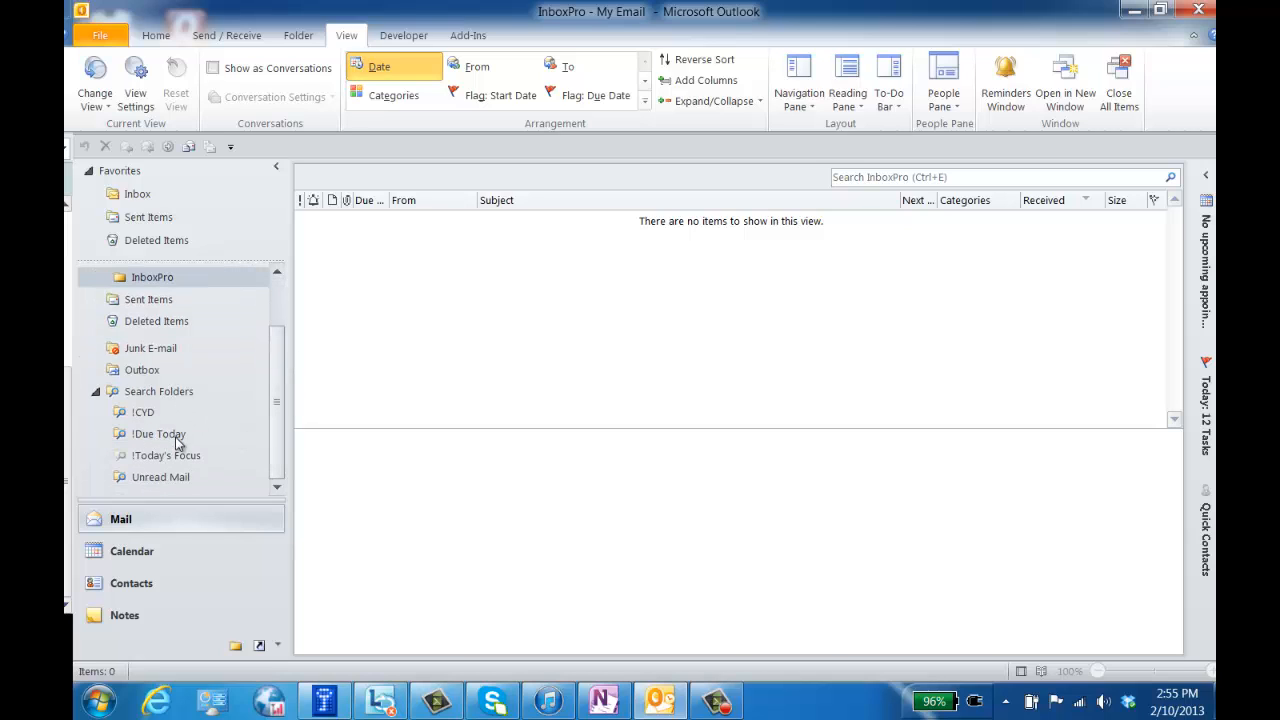